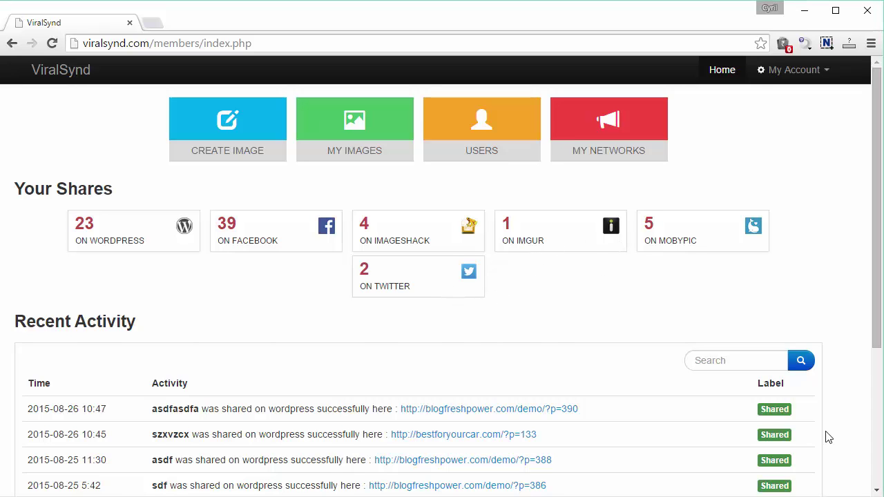
- Open the image editor for a new image and upload background.jpg as the canvas background
scroll(827, 438, down, 2)
scroll(815, 433, down, 1)
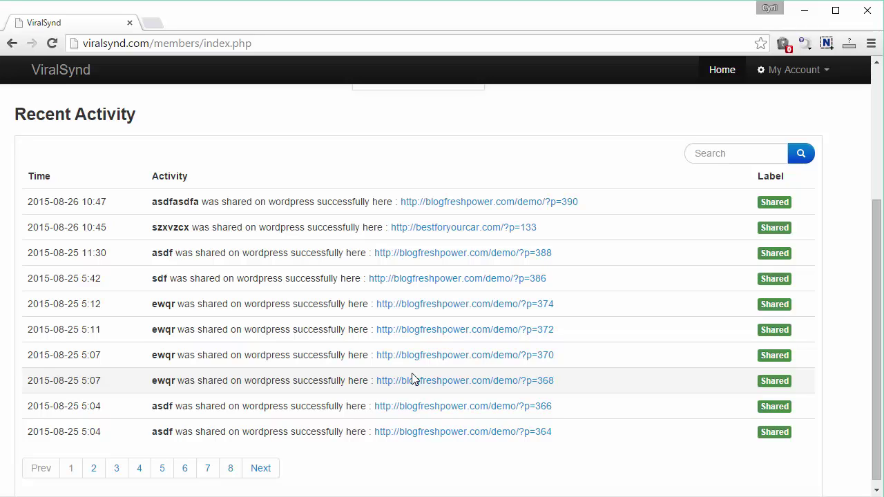
click(703, 152)
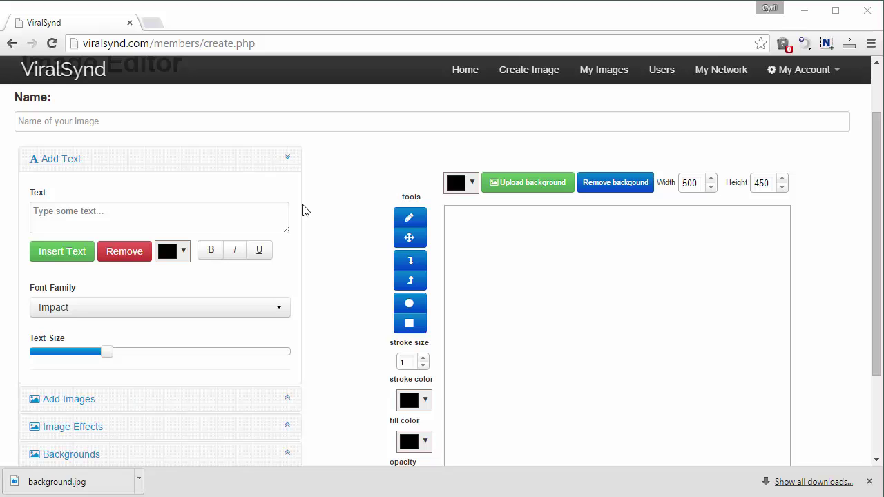
click(528, 181)
click(194, 97)
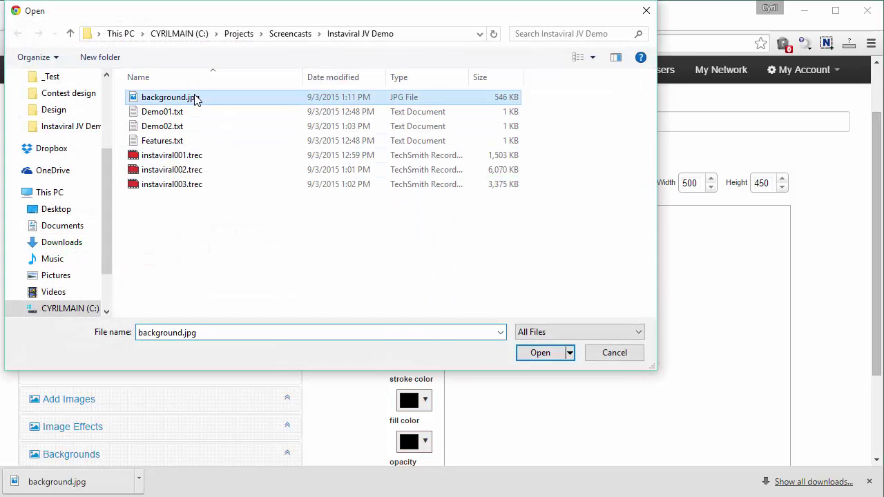
double_click(193, 97)
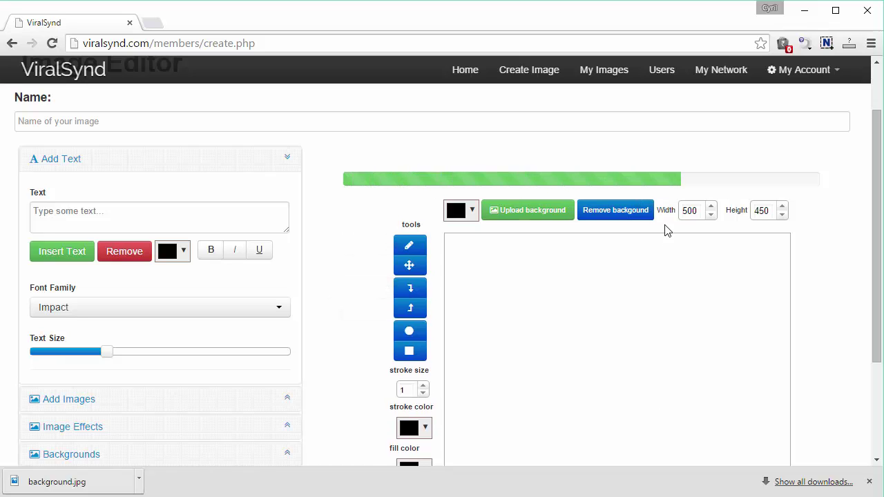
scroll(833, 275, down, 2)
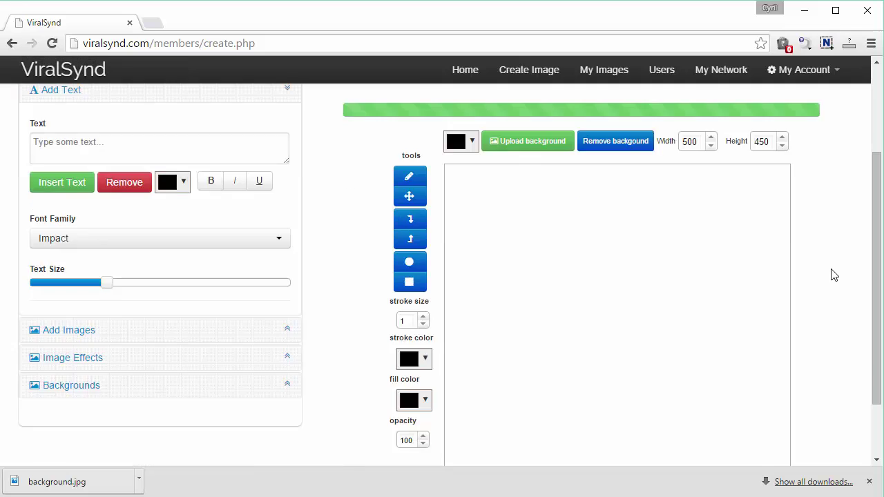
scroll(777, 275, up, 2)
scroll(624, 282, up, 1)
scroll(624, 278, down, 2)
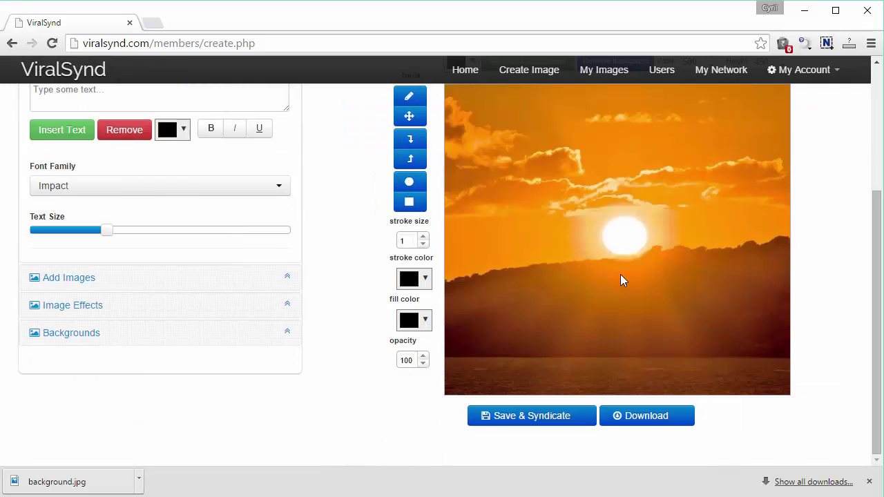
scroll(621, 278, up, 1)
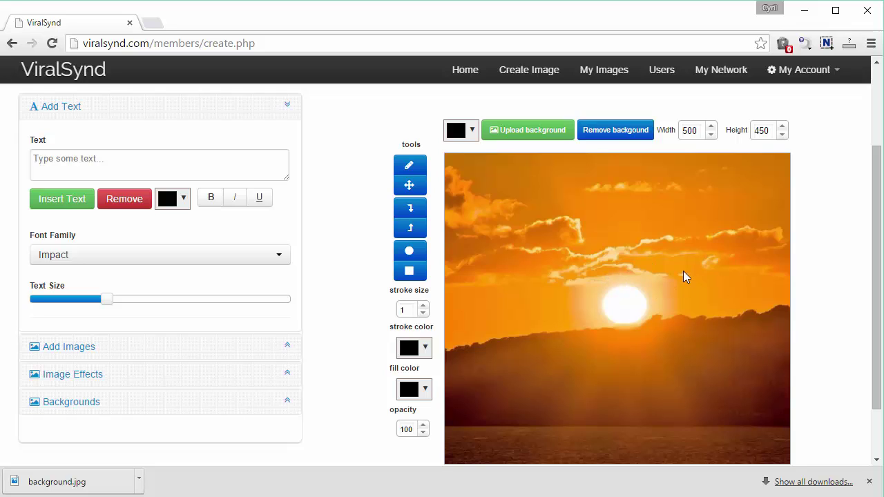
- Enter the quote "Get up and own this day like it will decide your destiny", breaking it onto a second line before "like"
click(196, 155)
drag(195, 154, 23, 138)
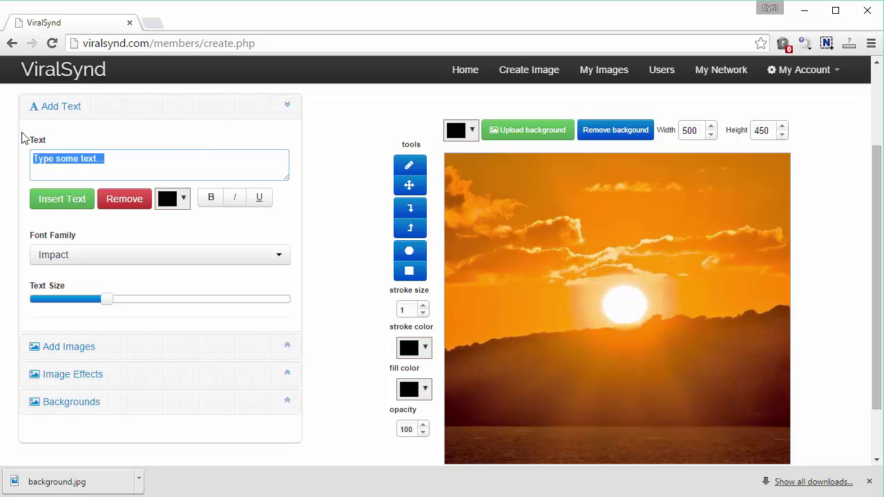
triple_click(82, 156)
text(Get )
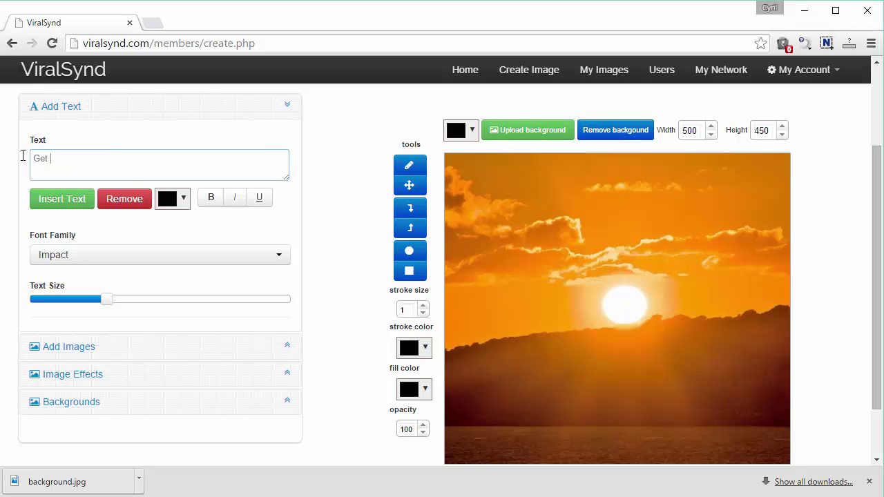
text(up and own this day like i)
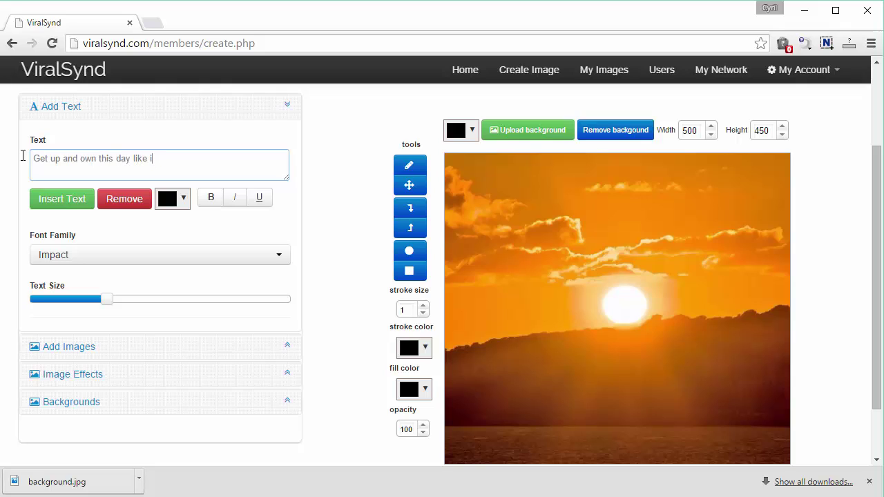
text(t will decide your destiny)
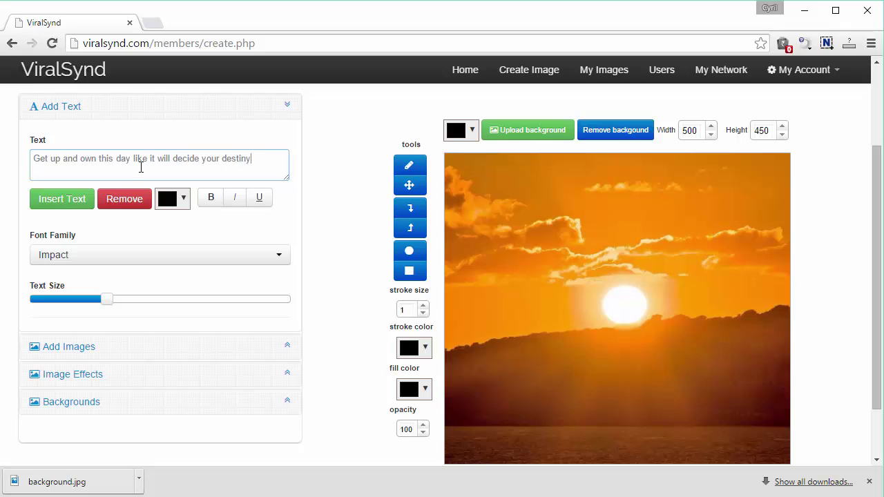
double_click(131, 159)
key(Return)
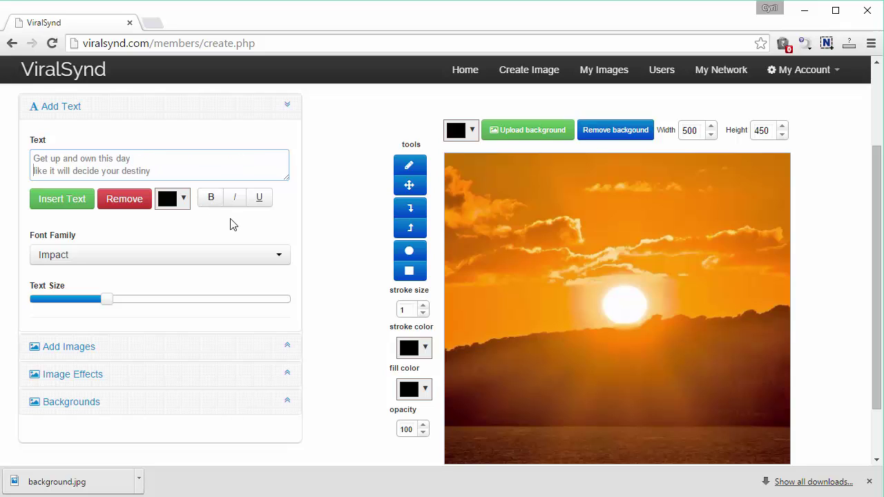
- Set the quote's text colour to red and its style to bold without italics
click(172, 208)
click(229, 242)
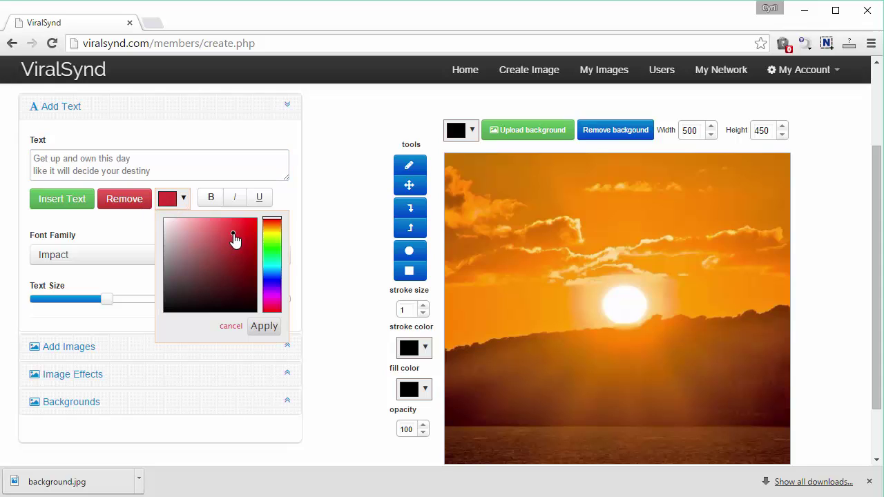
click(263, 328)
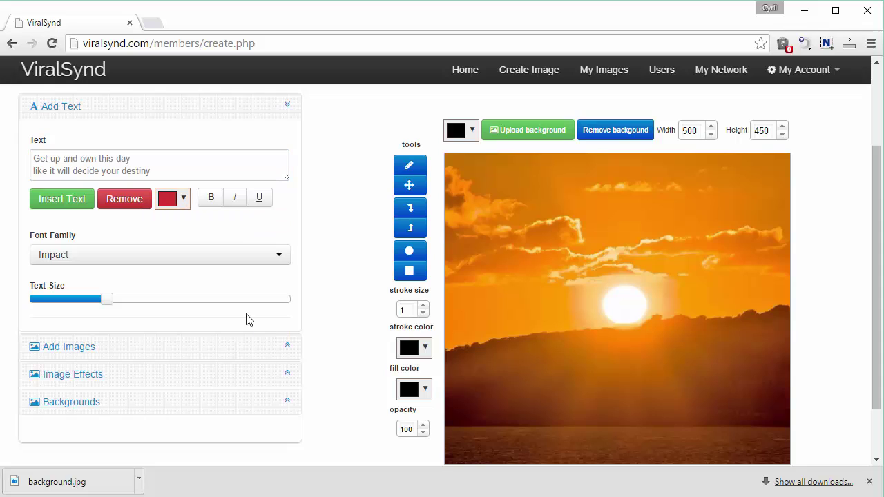
click(206, 207)
click(232, 209)
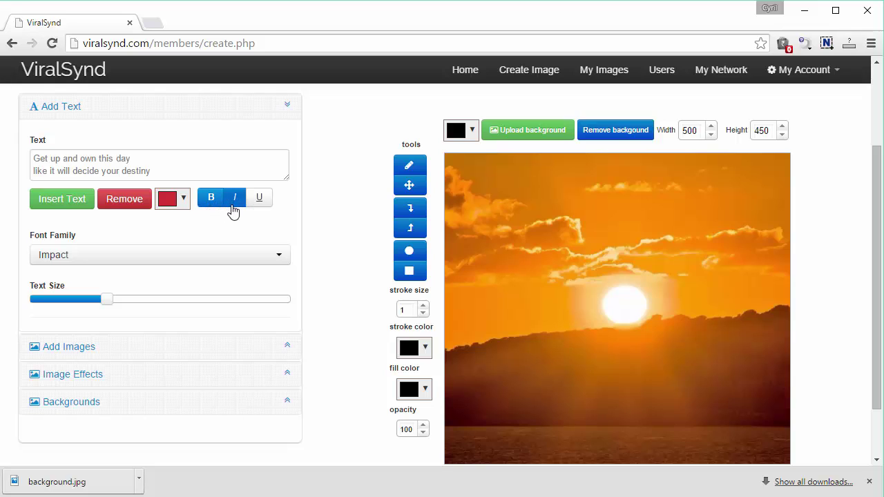
click(233, 209)
- Choose Verdana as the font, reduce the text size slightly and insert the quote onto the image
click(136, 262)
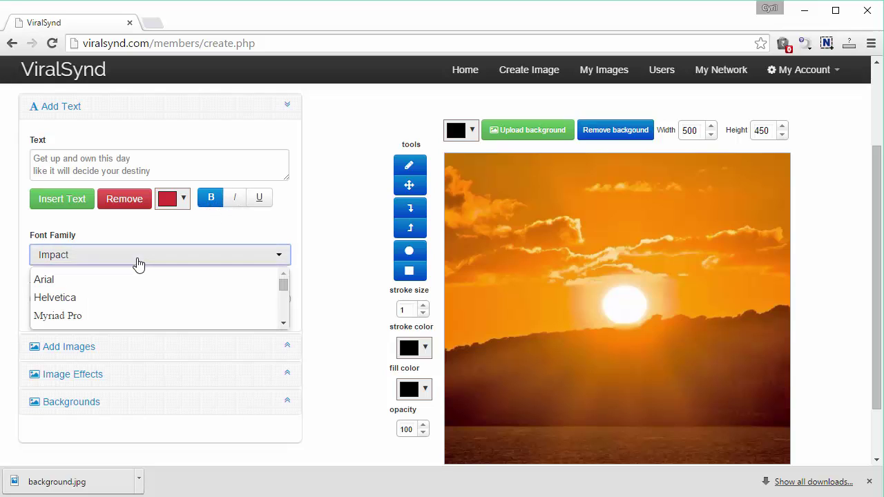
scroll(285, 287, down, 2)
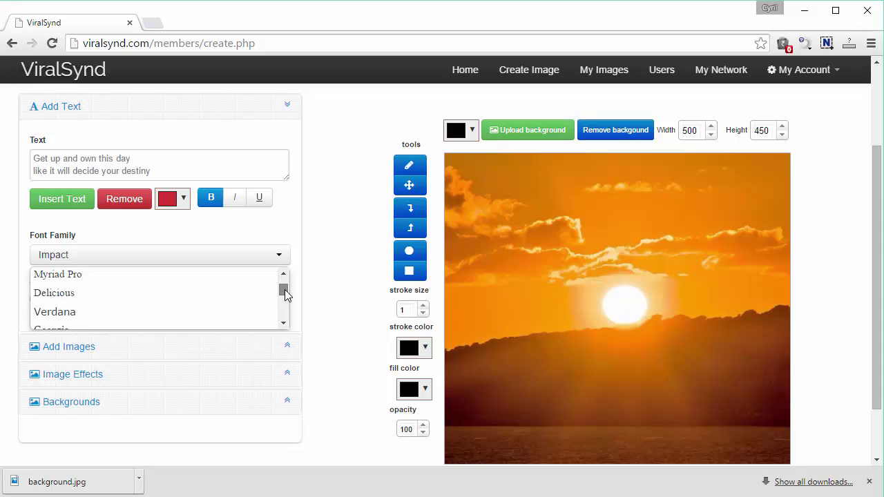
click(199, 308)
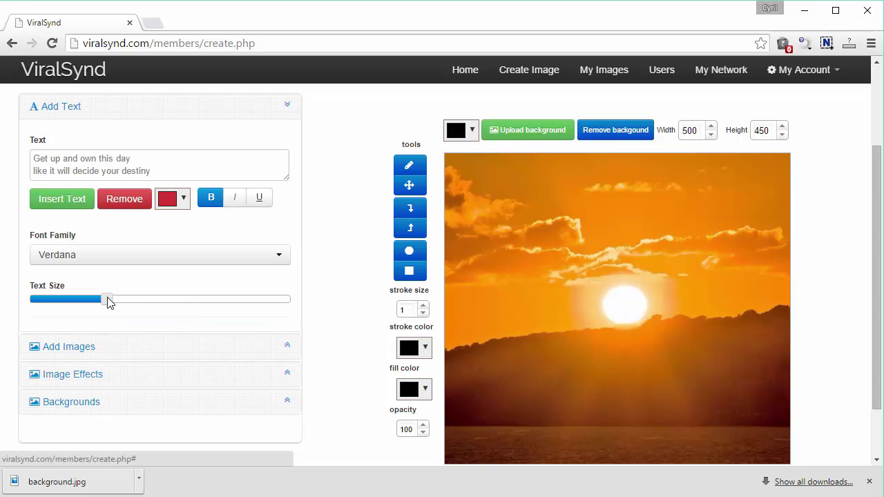
mouse_move(109, 301)
mouse_down()
mouse_move(95, 307)
mouse_move(104, 304)
mouse_up()
click(82, 200)
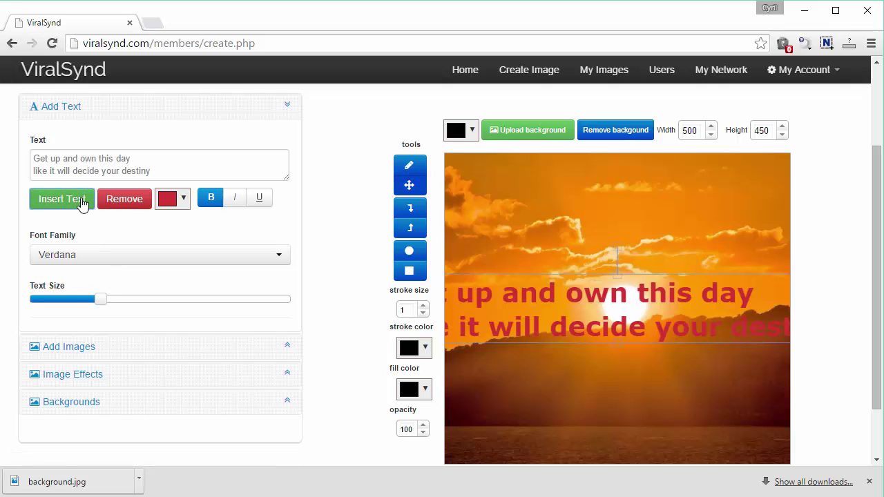
- Shrink the quote until it fits the image's width and move it to the upper edge of the image
drag(101, 304, 63, 311)
drag(525, 318, 577, 202)
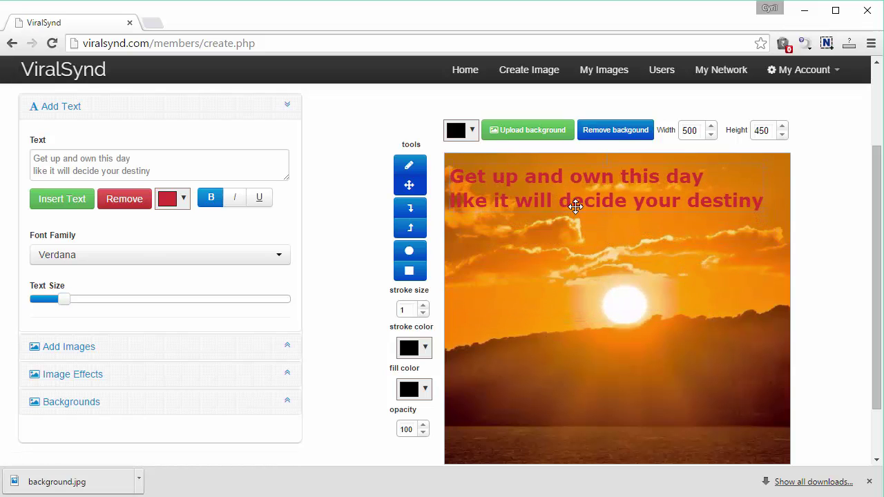
- Recolour the quote text on the image to blue
click(184, 200)
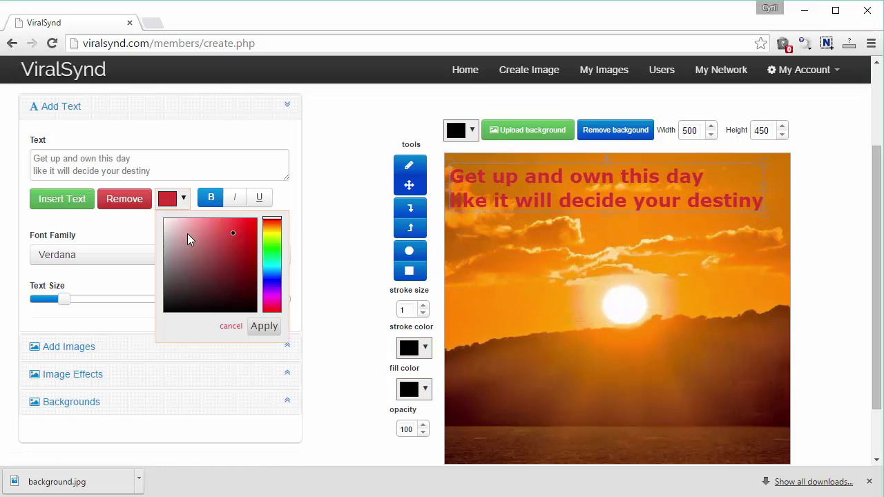
mouse_move(188, 233)
mouse_down()
mouse_move(219, 263)
mouse_move(237, 256)
mouse_up()
click(271, 284)
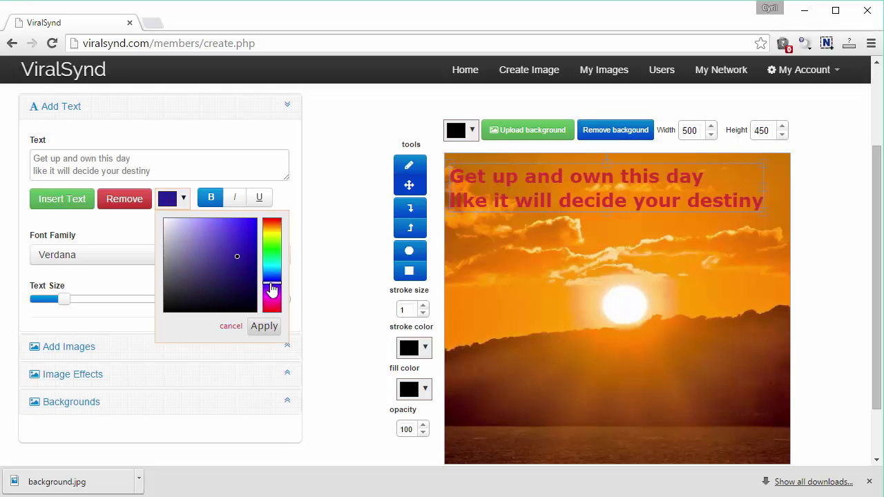
mouse_move(271, 290)
mouse_down()
mouse_move(277, 233)
mouse_move(274, 284)
mouse_up()
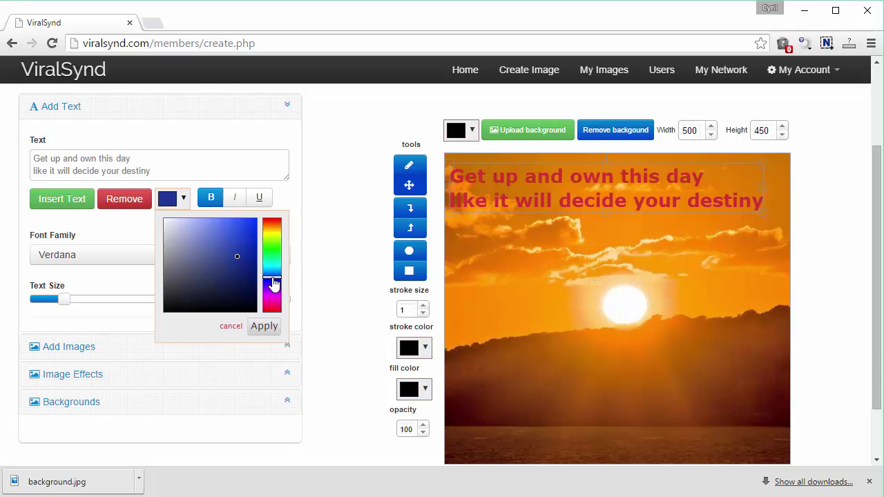
click(241, 235)
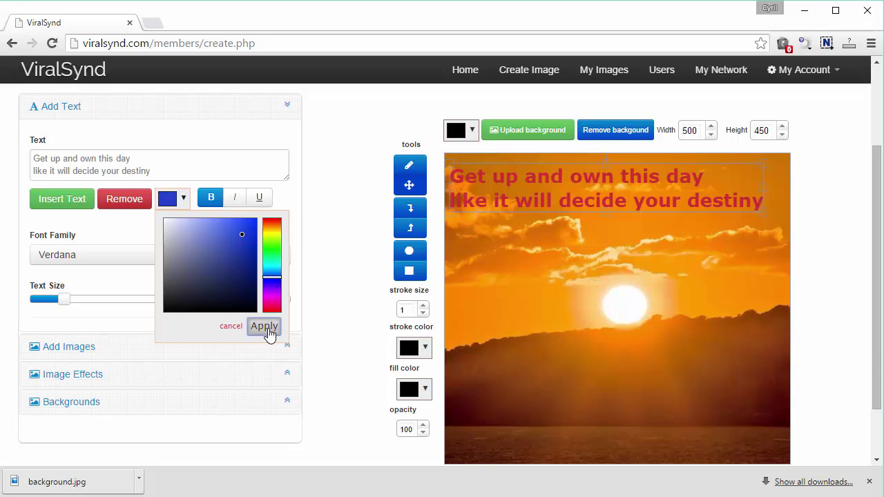
click(264, 327)
- Recolour the quote text to a very light, near-white lavender
click(184, 200)
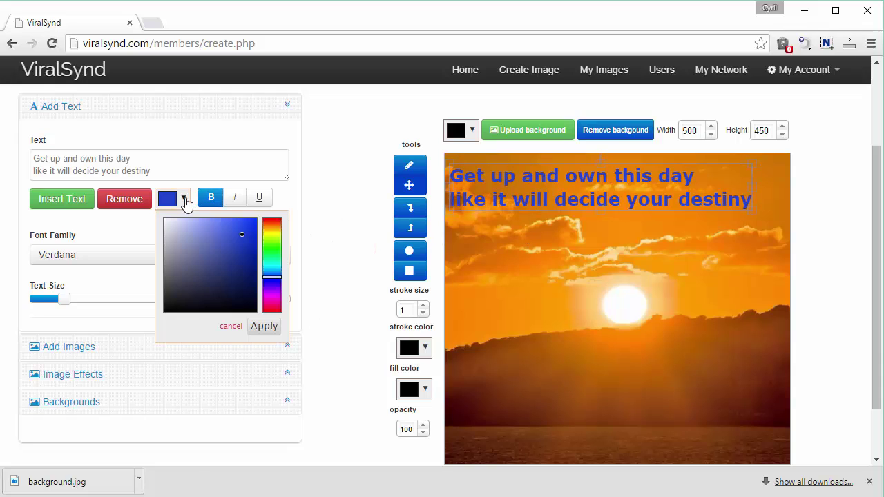
drag(233, 235, 168, 222)
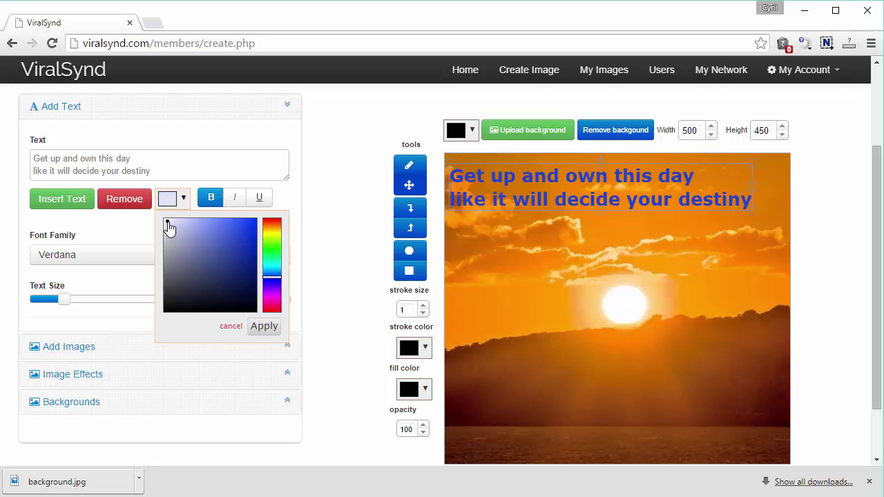
click(264, 327)
- Move the quote to the lower edge of the image, try rotating it, level it again and deselect it
drag(584, 203, 602, 414)
mouse_move(619, 348)
mouse_down()
mouse_move(605, 349)
mouse_move(623, 349)
mouse_up()
mouse_move(470, 360)
mouse_down()
mouse_move(450, 358)
mouse_move(476, 361)
mouse_move(463, 352)
mouse_up()
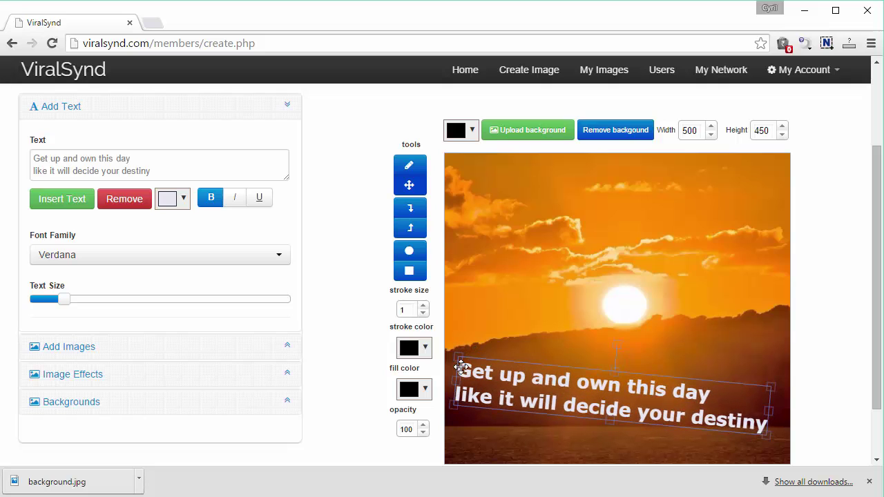
click(461, 367)
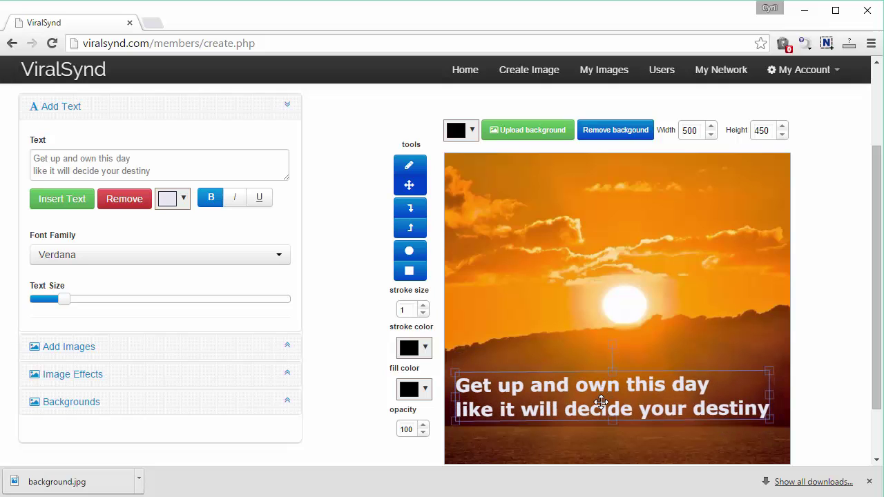
drag(600, 406, 600, 438)
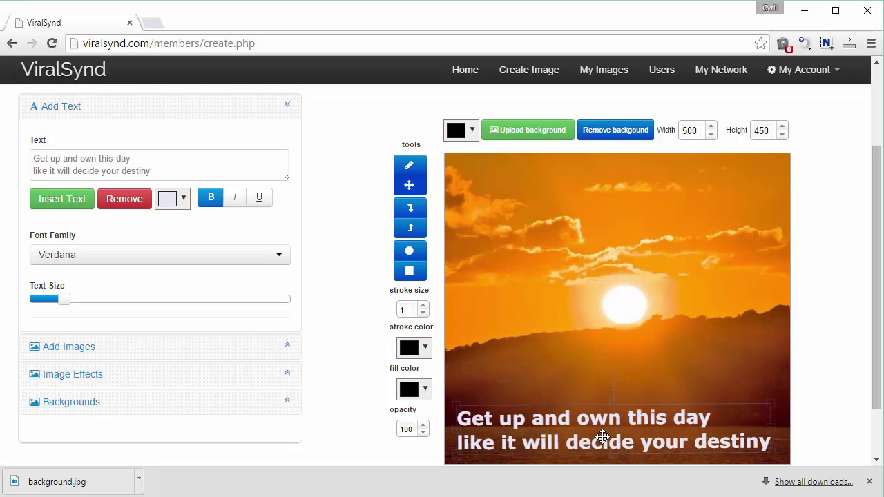
click(572, 380)
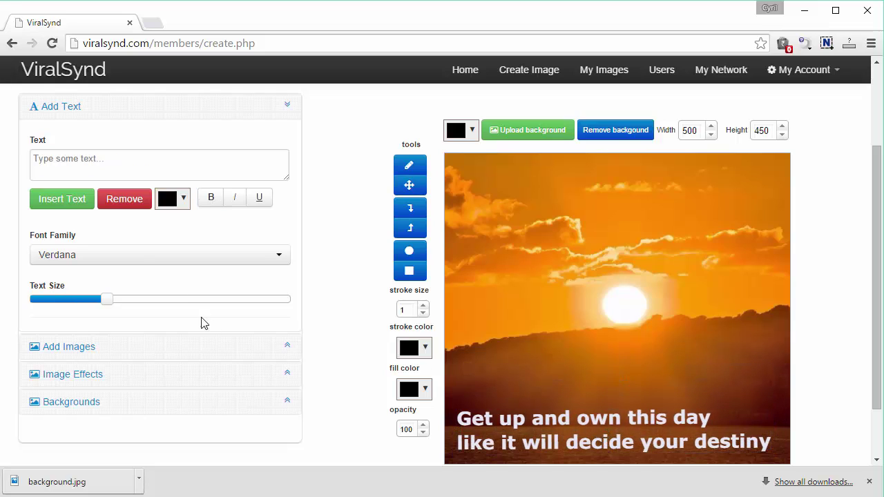
click(123, 160)
drag(115, 161, 34, 159)
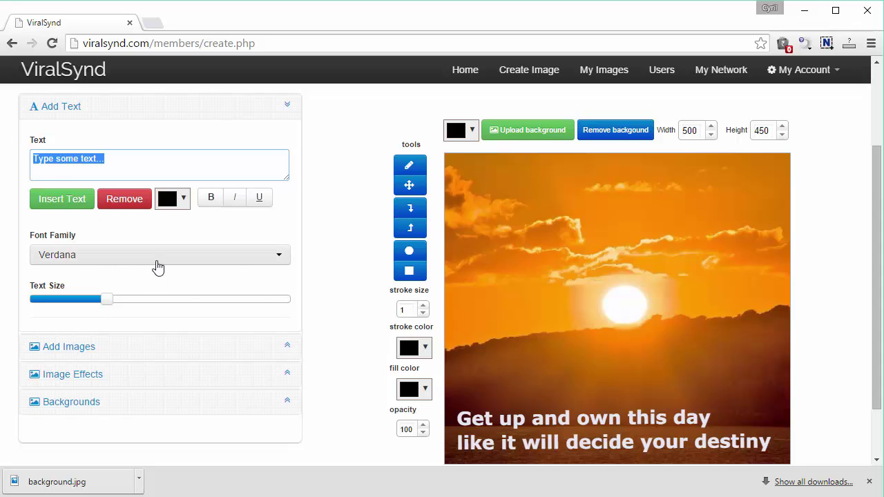
click(166, 162)
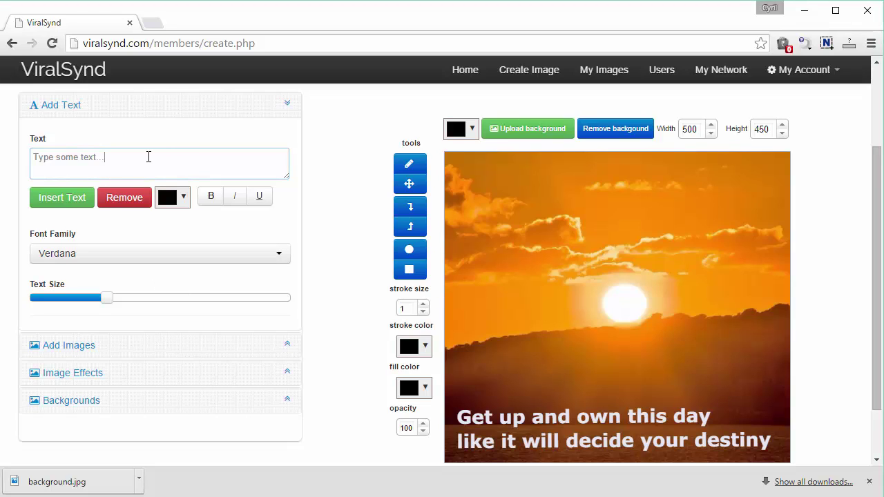
key(ctrl+a)
text(mot)
key(ctrl+a)
text(www.motim)
text(ateme.)
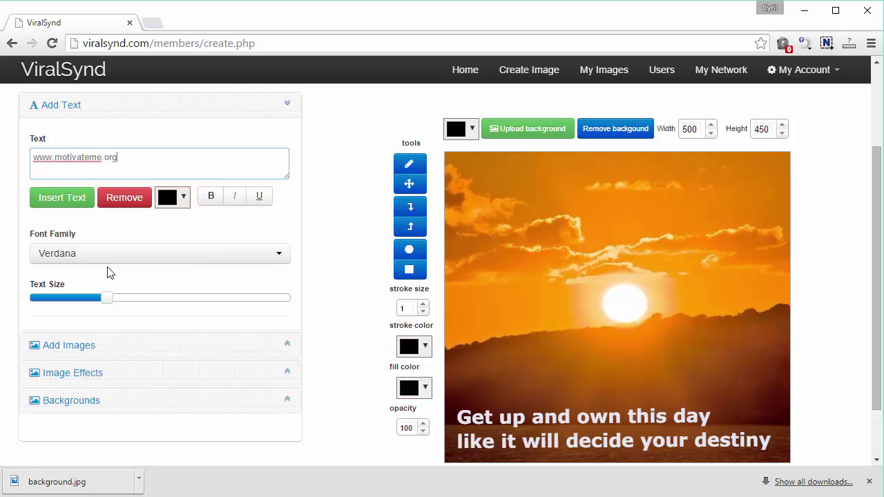
- Reduce the web address's text size, insert it and place it in the upper-right corner of the image
drag(109, 299, 55, 309)
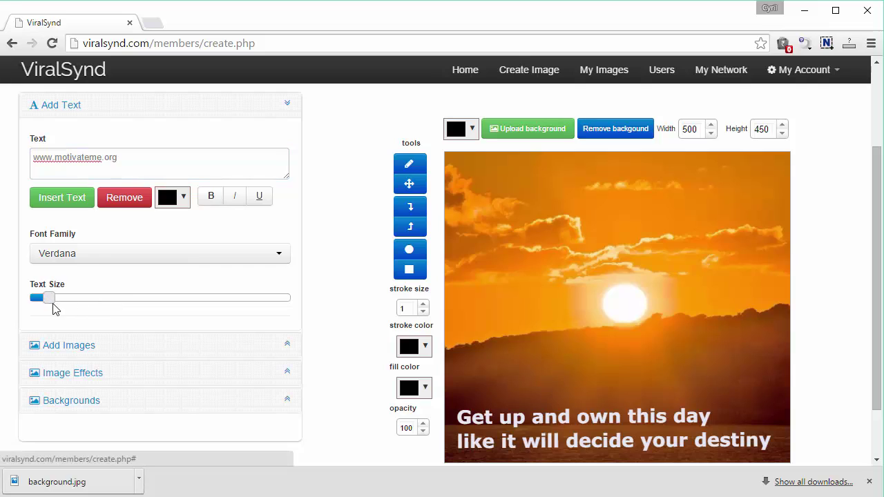
click(62, 201)
drag(634, 310, 739, 170)
drag(739, 170, 740, 166)
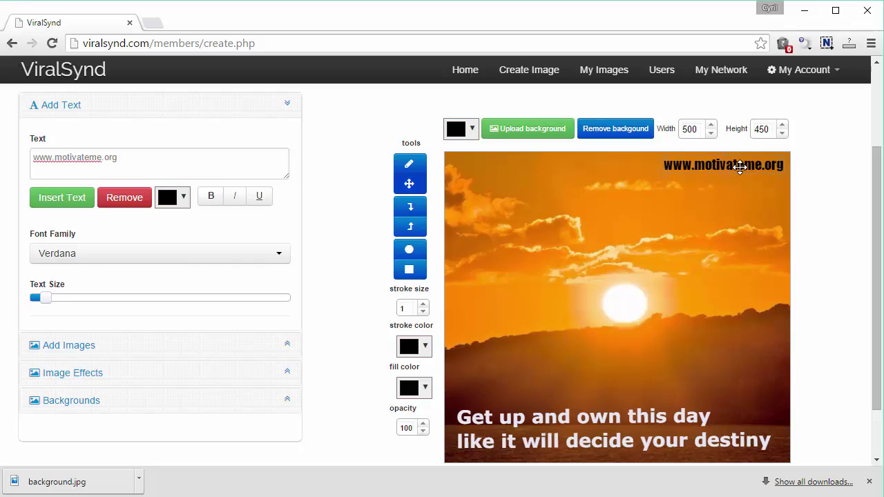
- Change the web address's font to Arial, then shrink it slightly and keep it in the image's upper-right corner
click(281, 255)
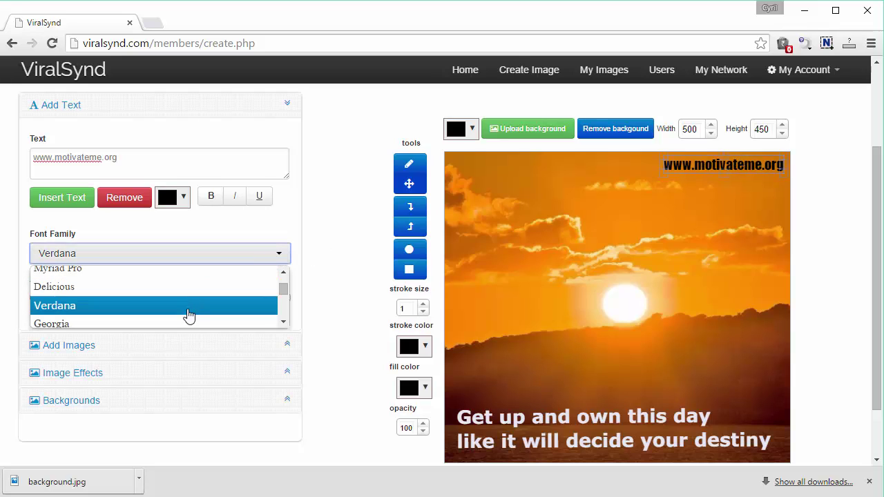
scroll(181, 287, up, 1)
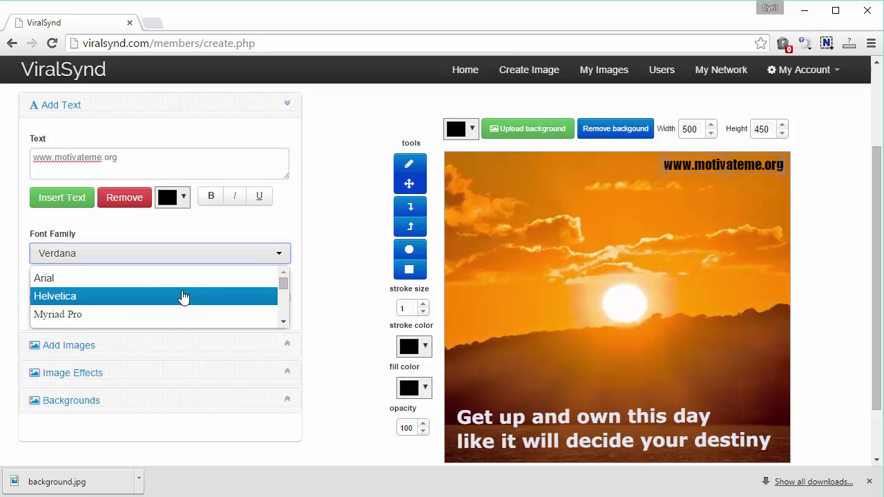
click(183, 278)
drag(751, 166, 744, 165)
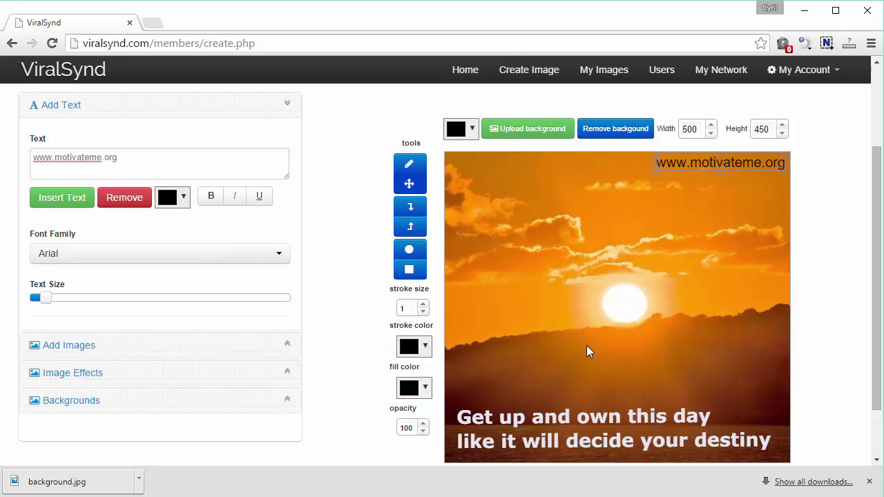
drag(652, 172, 672, 172)
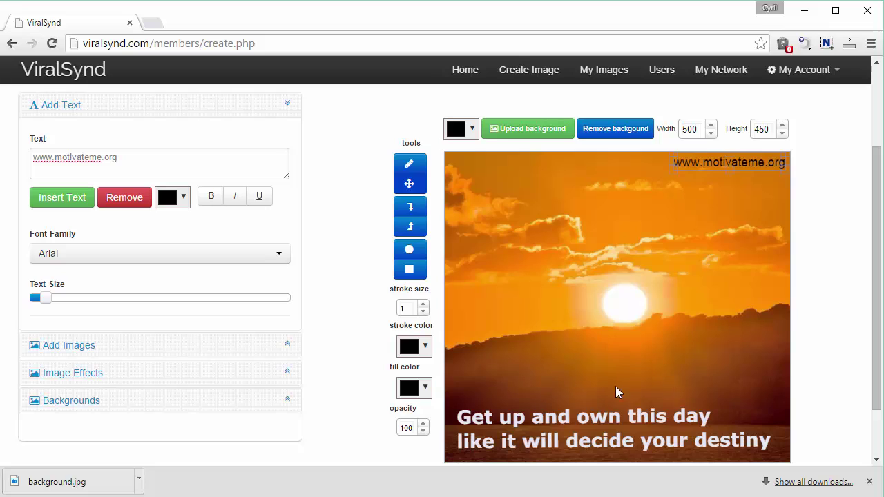
- Examine the preset clip-art images that can be added to the picture
click(191, 347)
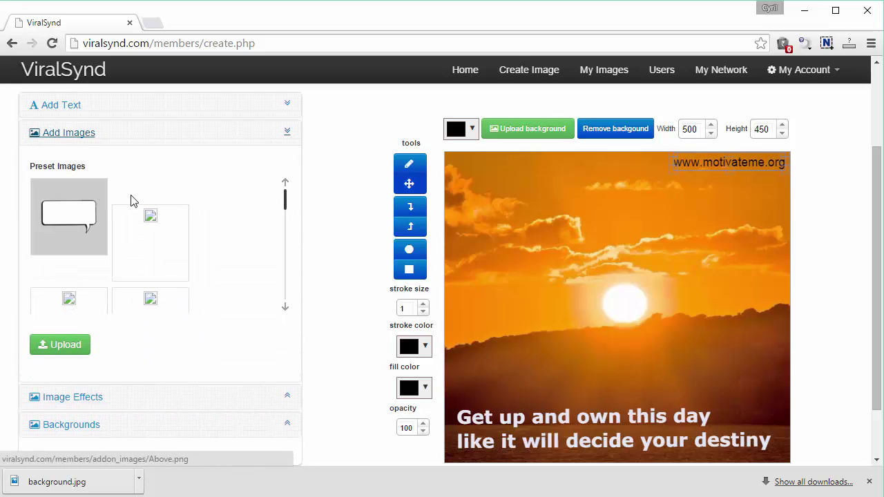
scroll(245, 258, down, 2)
scroll(246, 258, down, 3)
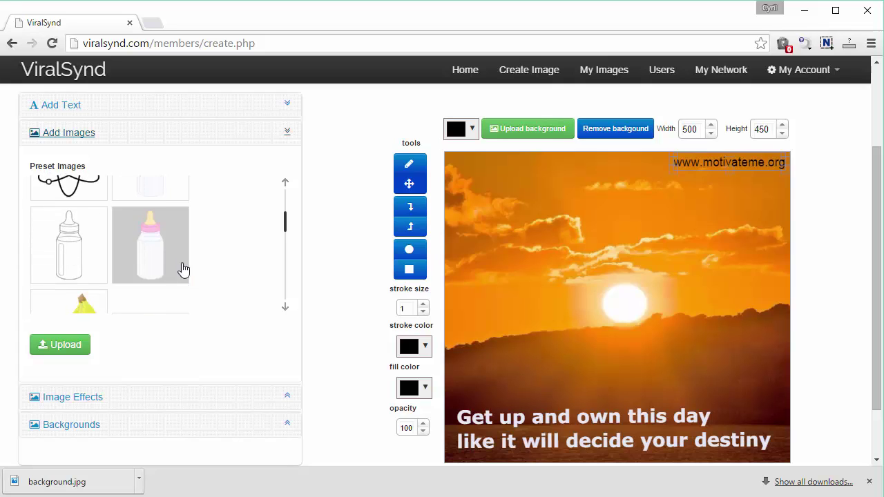
scroll(181, 270, down, 1)
scroll(221, 239, down, 2)
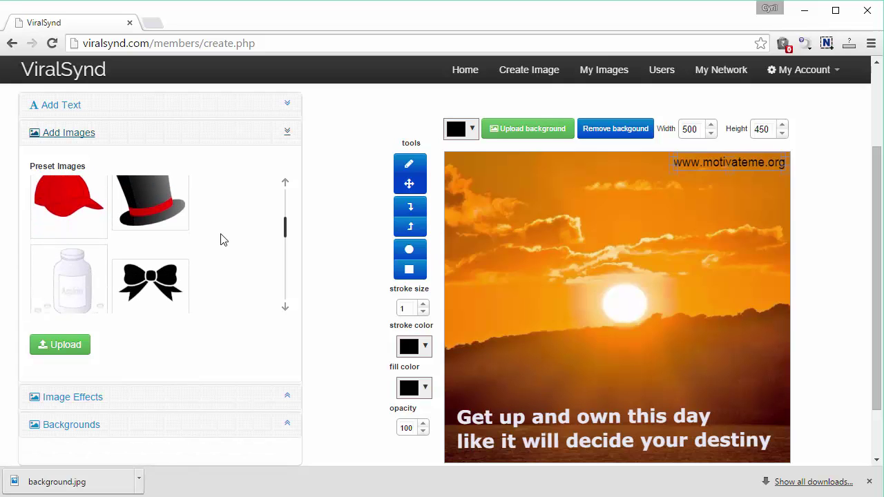
scroll(221, 239, down, 5)
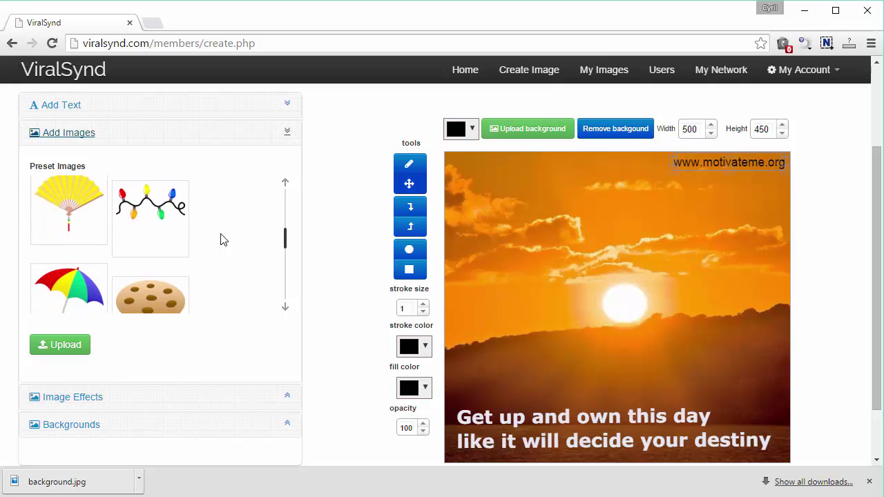
scroll(221, 239, down, 5)
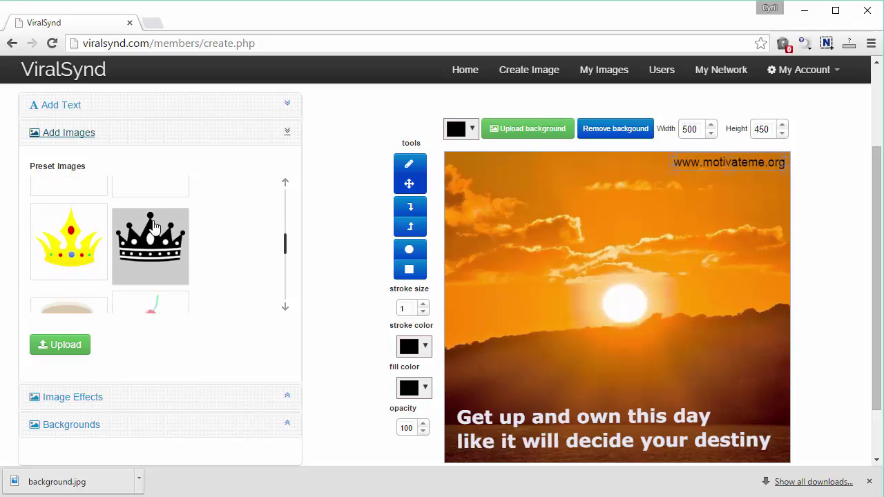
scroll(202, 257, down, 3)
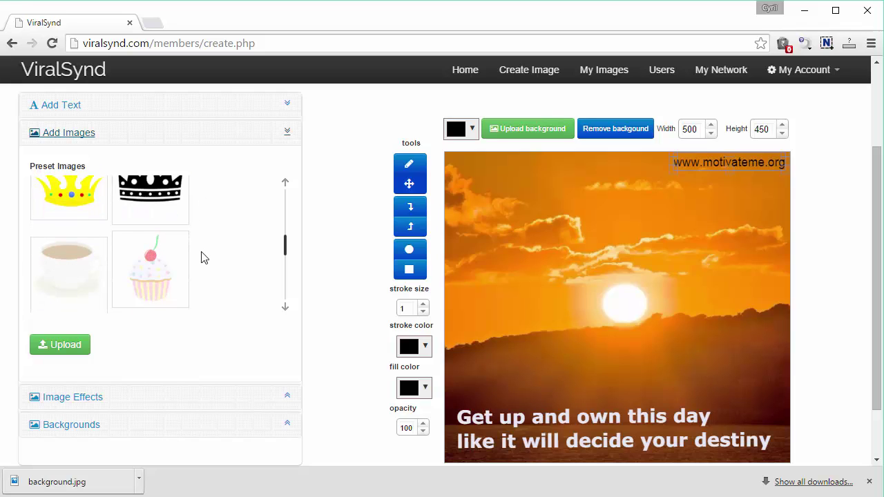
scroll(204, 264, down, 5)
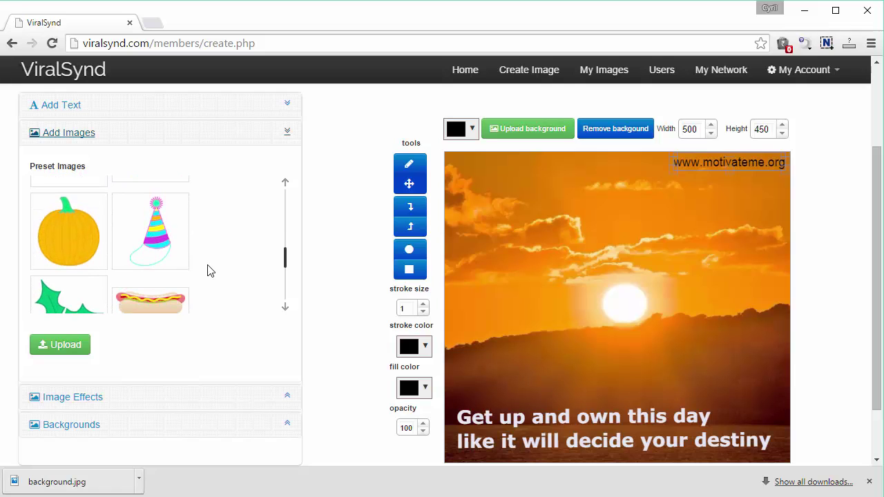
scroll(134, 268, down, 3)
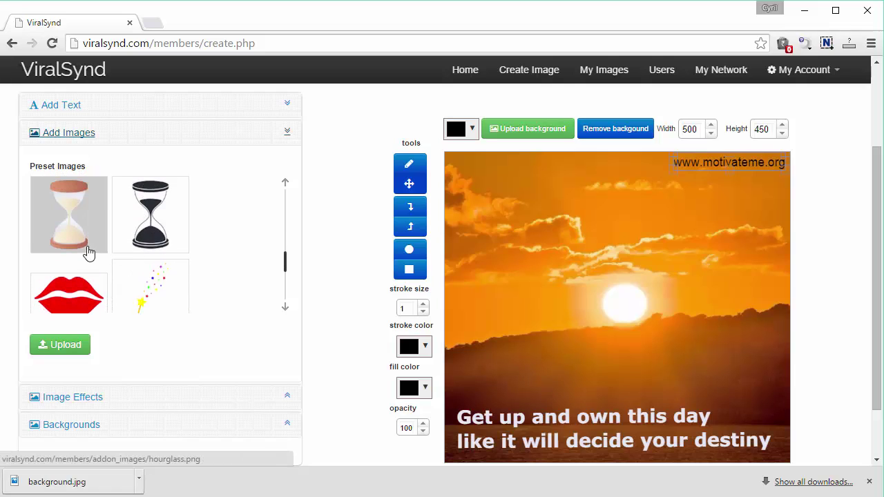
- Add the brown hourglass preset to the image and shrink it over the clouds left of the sun
drag(87, 251, 570, 326)
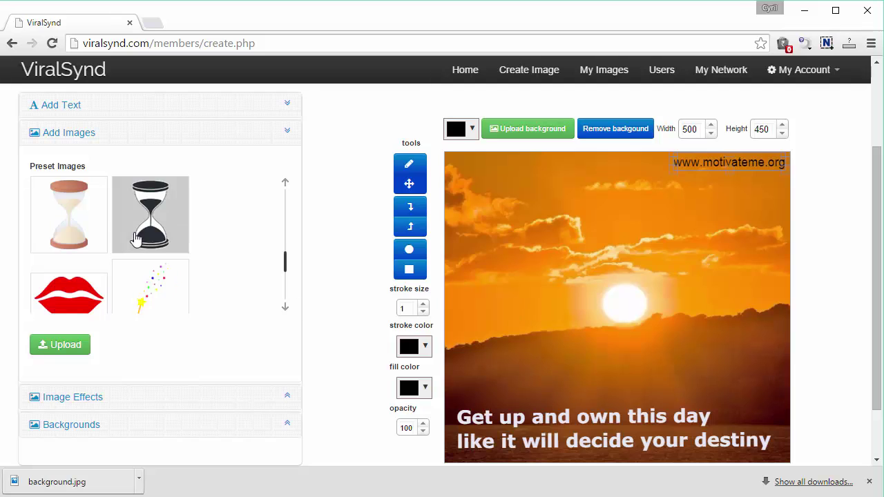
click(84, 343)
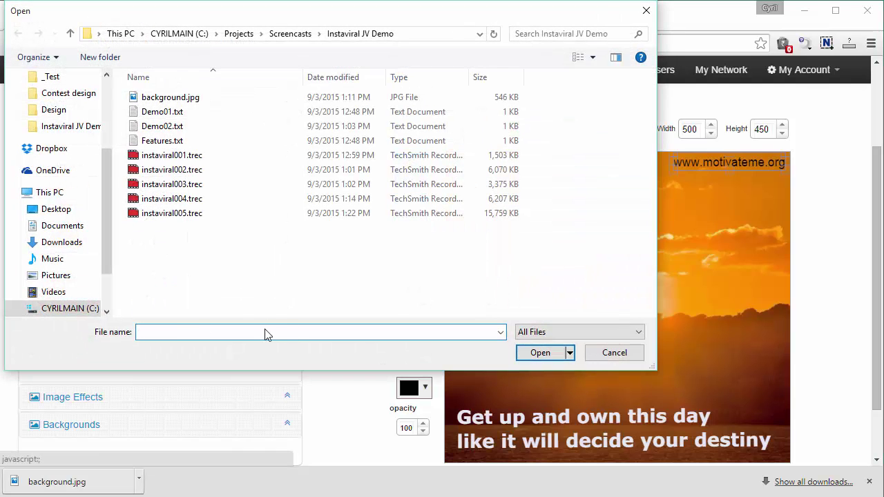
key(Escape)
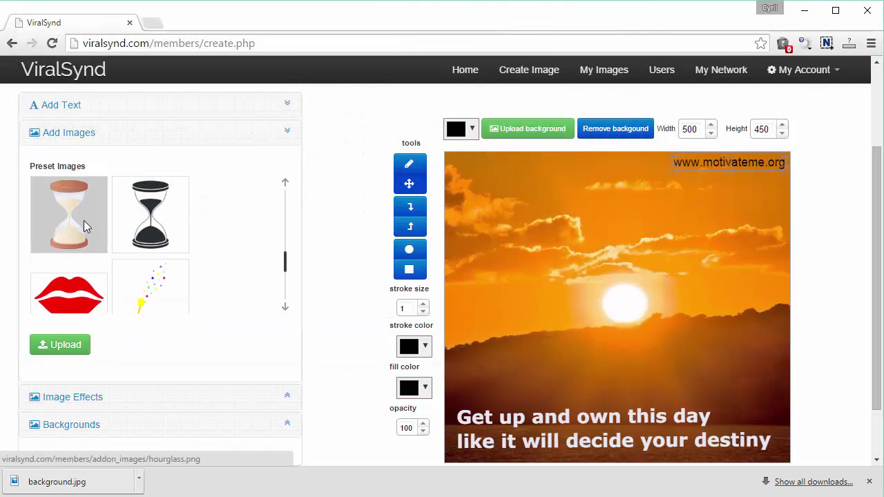
drag(83, 220, 532, 339)
drag(582, 397, 533, 272)
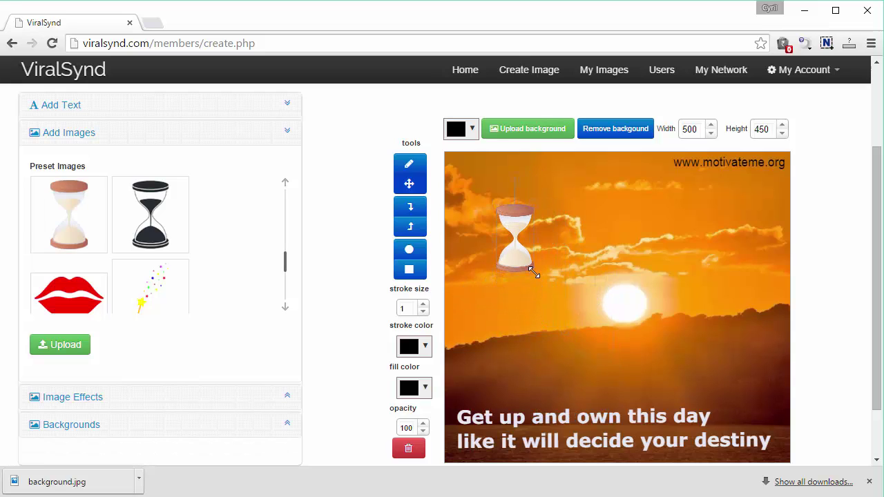
- Move the hourglass to the right of the sun
click(66, 350)
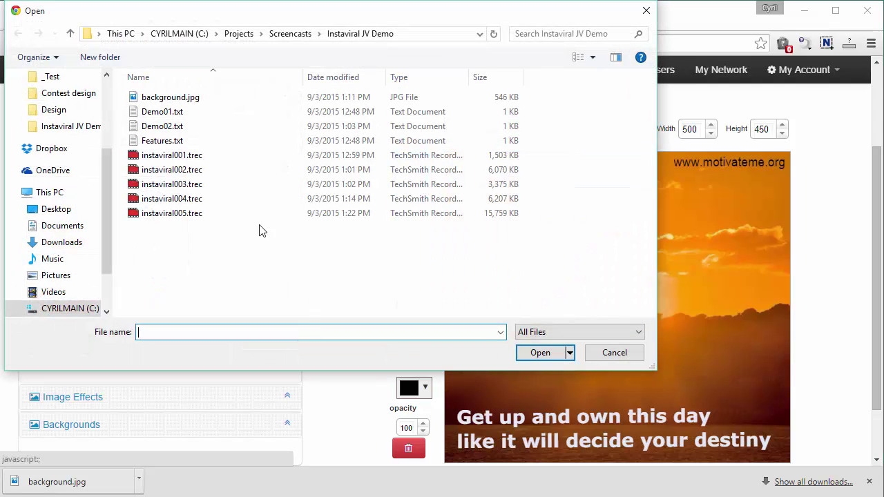
click(614, 353)
drag(516, 238, 738, 296)
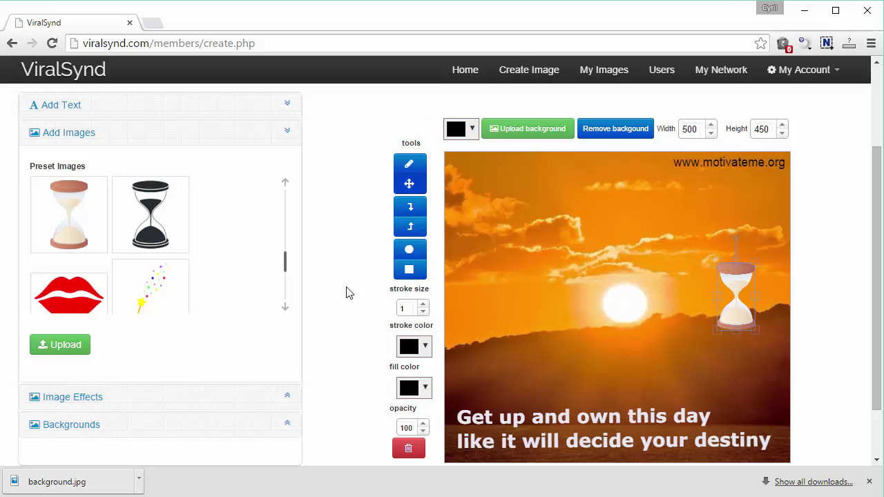
- Delete the hourglass from the image
scroll(289, 284, down, 1)
scroll(290, 284, down, 5)
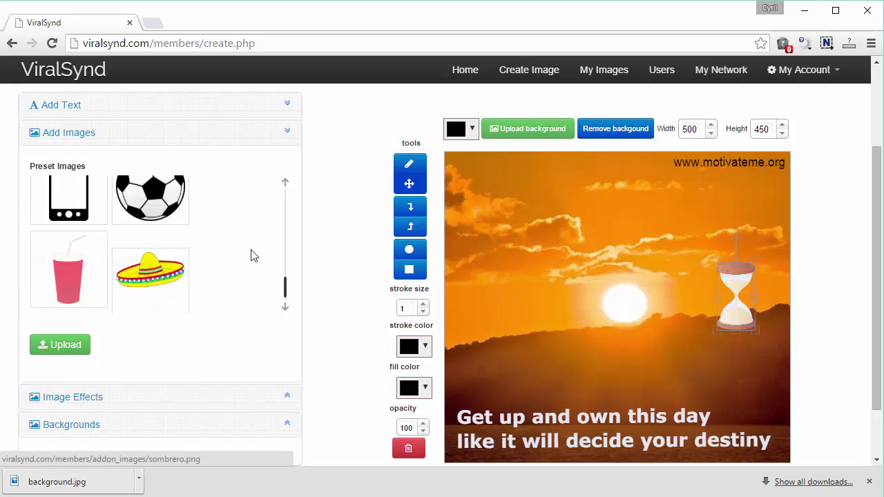
click(415, 450)
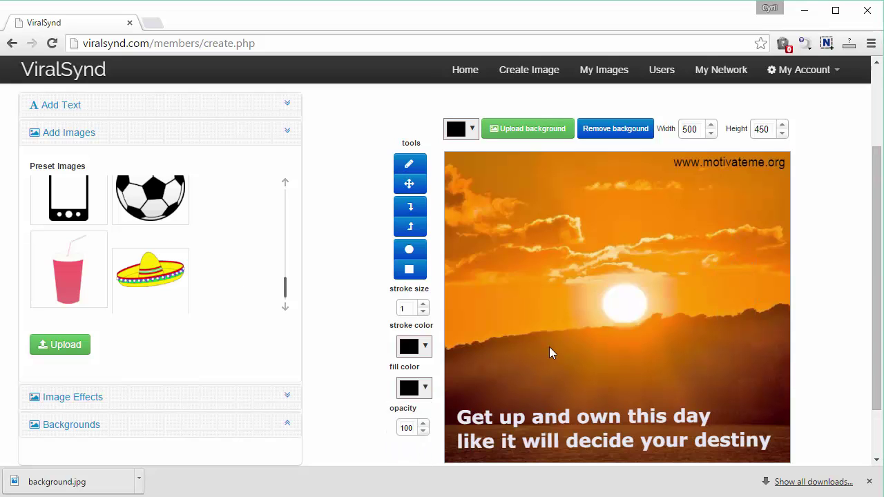
- Try the Grayscale image filter and look over the preset backgrounds
click(270, 398)
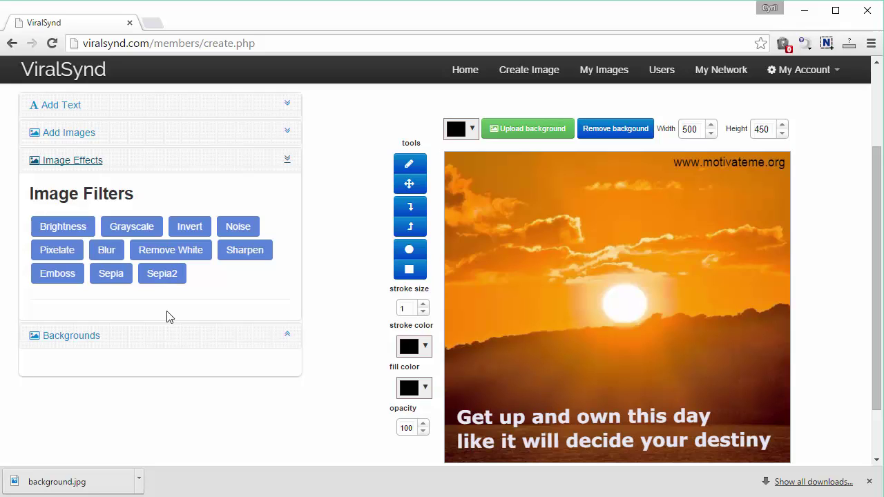
click(136, 230)
click(124, 226)
click(254, 337)
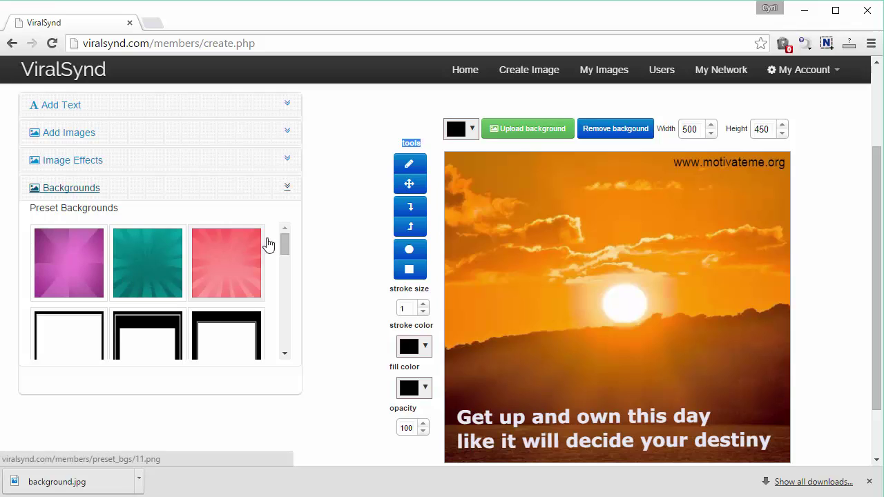
mouse_move(284, 247)
mouse_down()
mouse_move(291, 278)
mouse_move(288, 267)
mouse_move(283, 351)
mouse_move(275, 311)
mouse_move(281, 241)
mouse_up()
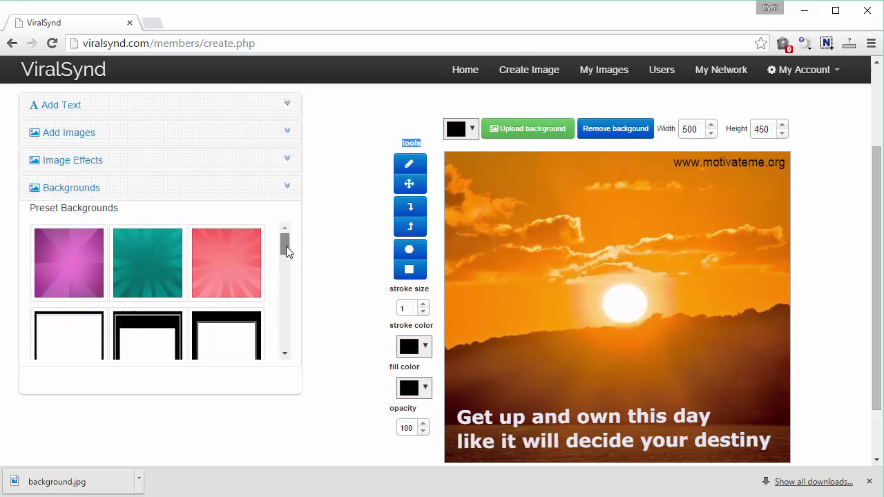
- Draw a short black freehand squiggle in the sky above the clouds
click(418, 173)
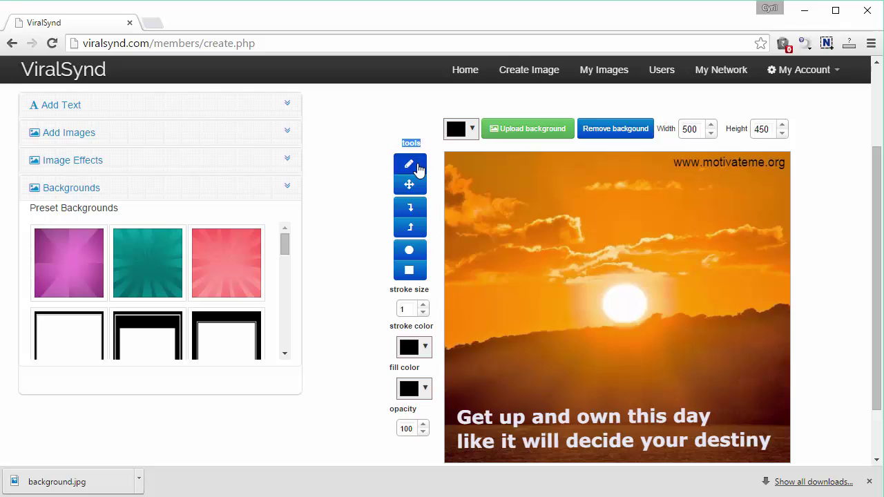
drag(563, 190, 573, 224)
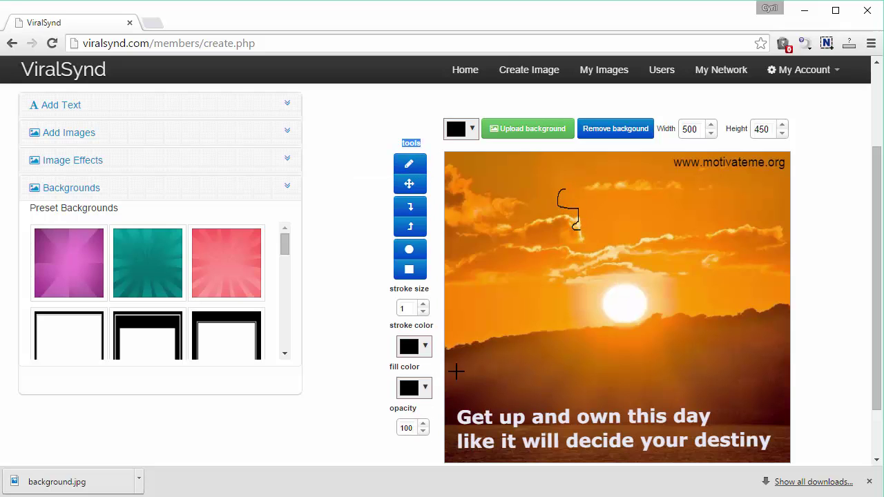
- Move the freehand squiggle to the sky right of the sun and delete it
click(409, 183)
mouse_move(572, 217)
mouse_down()
mouse_move(597, 263)
mouse_move(737, 271)
mouse_up()
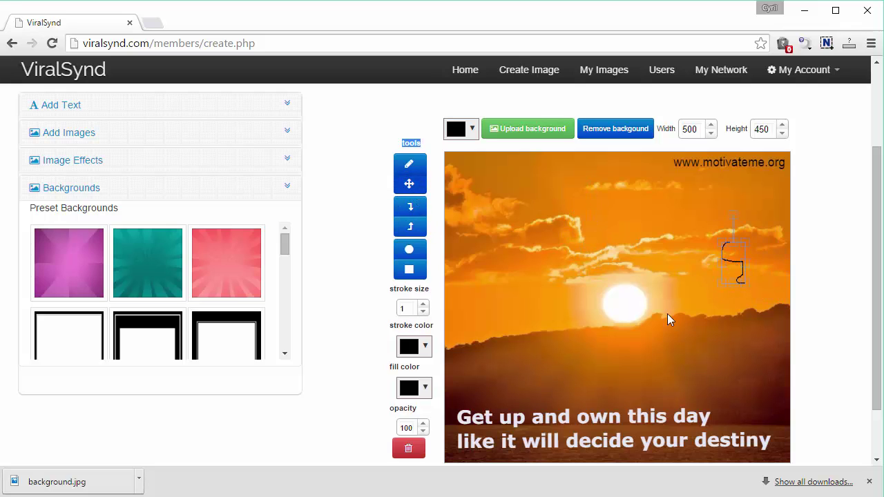
click(409, 453)
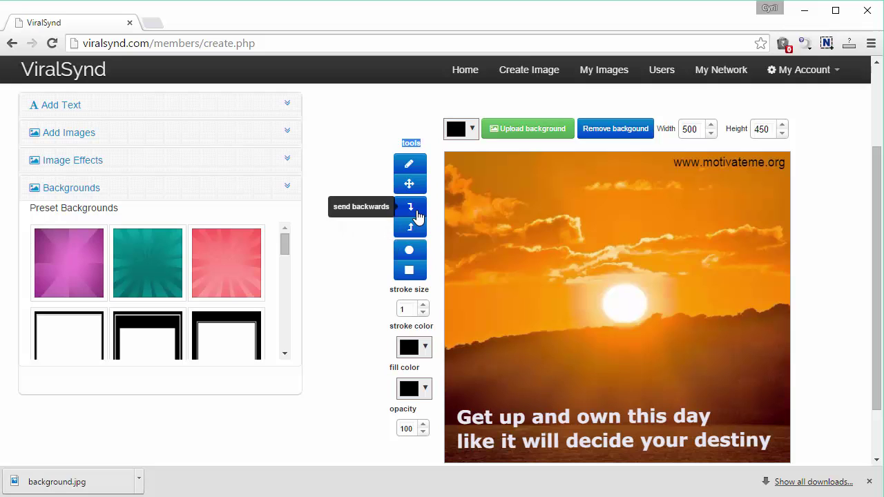
- Bring the quote text forward while it overlaps the web address and place it back along the image's lower edge
click(561, 407)
drag(562, 405, 598, 170)
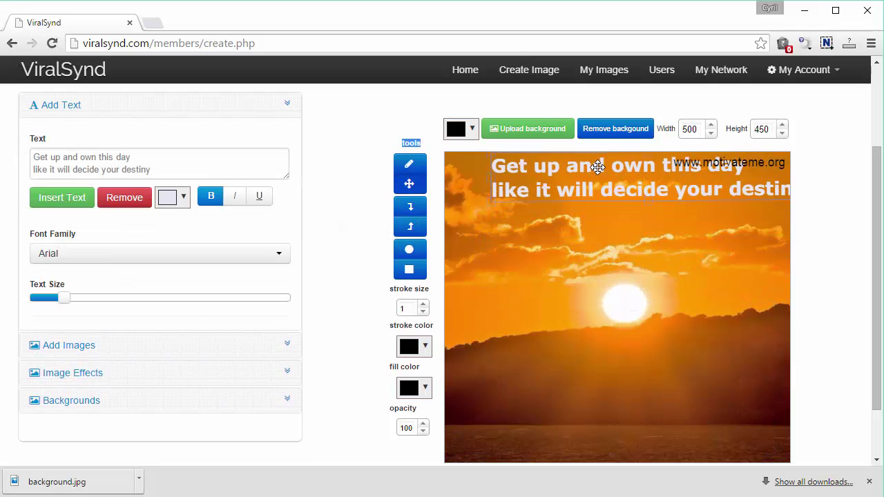
click(410, 232)
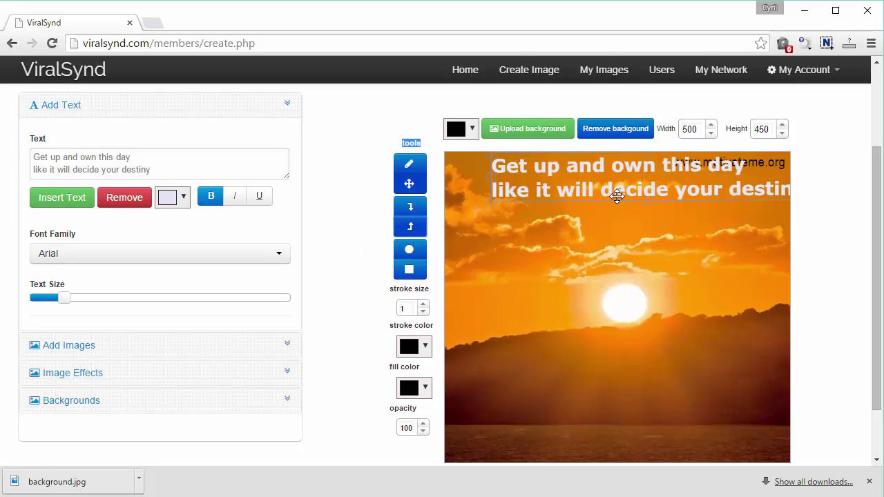
drag(617, 197, 580, 454)
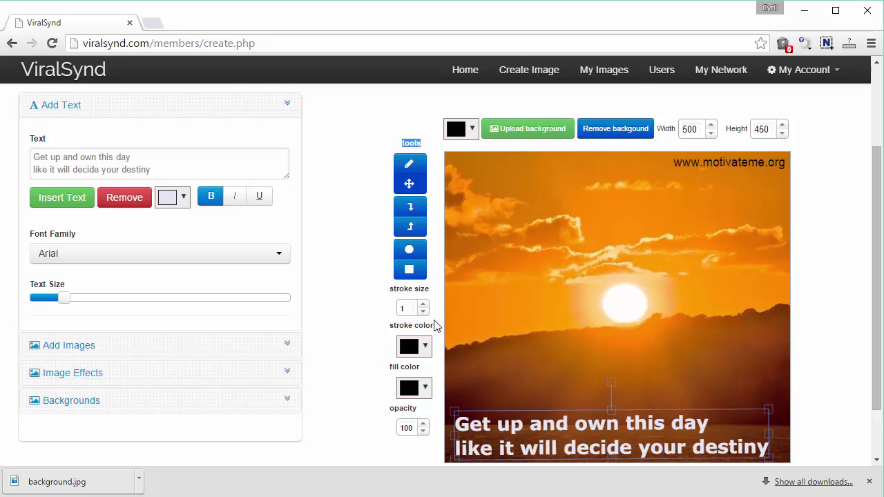
- Give the quote text a stroke of size 1 in dark red
click(424, 311)
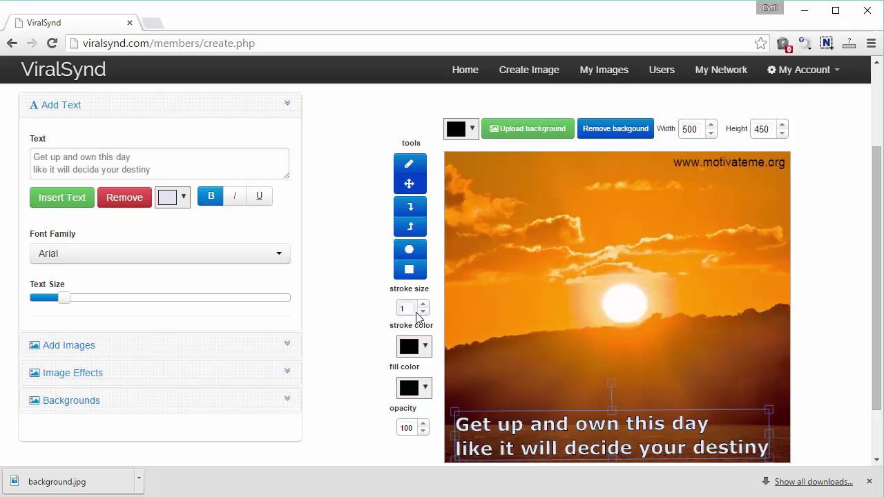
click(424, 347)
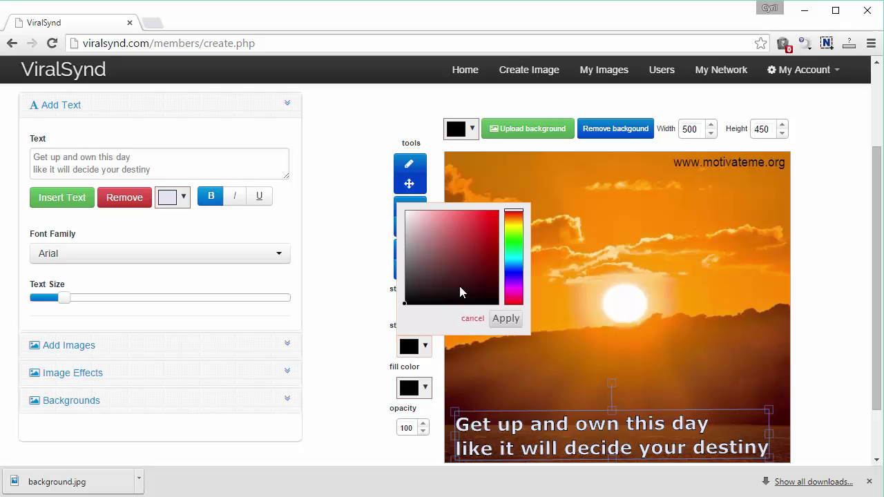
click(475, 239)
click(515, 319)
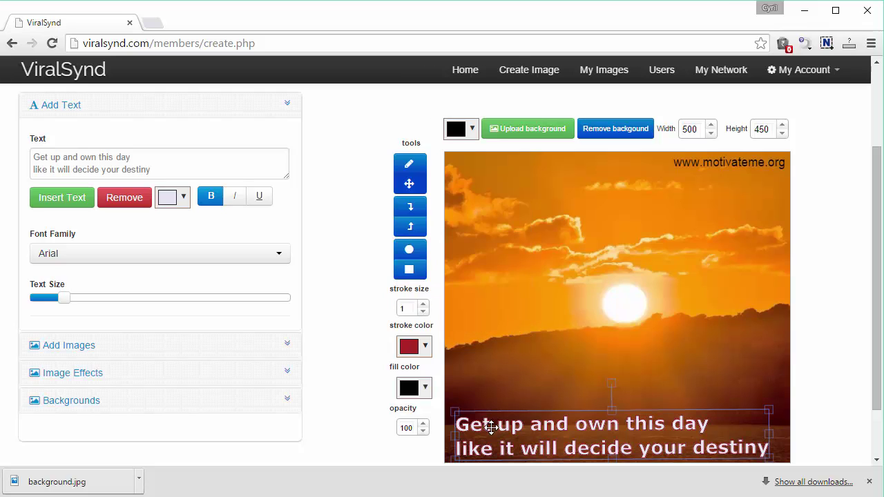
- Change the quote text's stroke colour to a very light, near-white shade
click(424, 347)
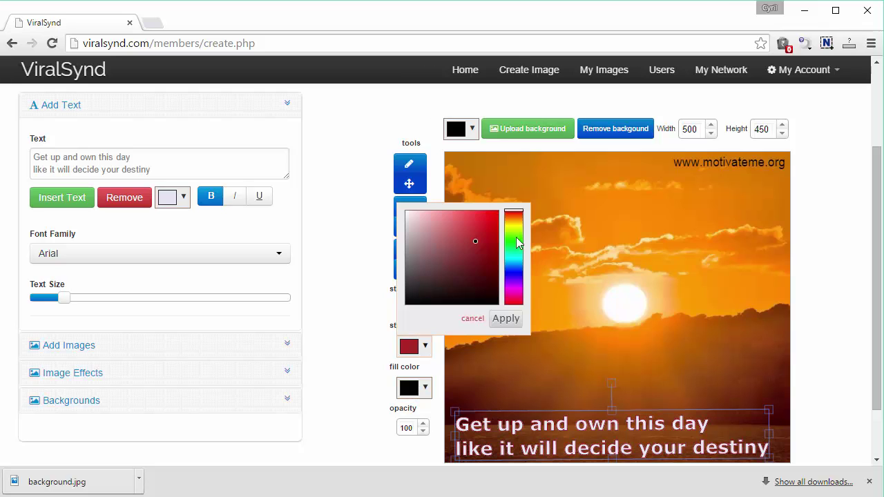
click(429, 231)
click(472, 317)
click(424, 347)
click(413, 222)
click(411, 220)
click(504, 320)
- Change the quote text's fill colour to a near-black shade
click(425, 388)
click(472, 293)
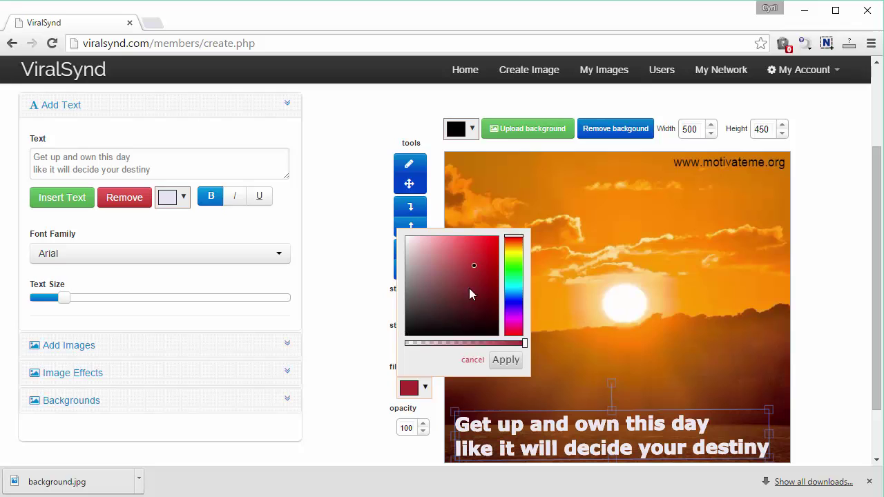
click(416, 324)
click(514, 360)
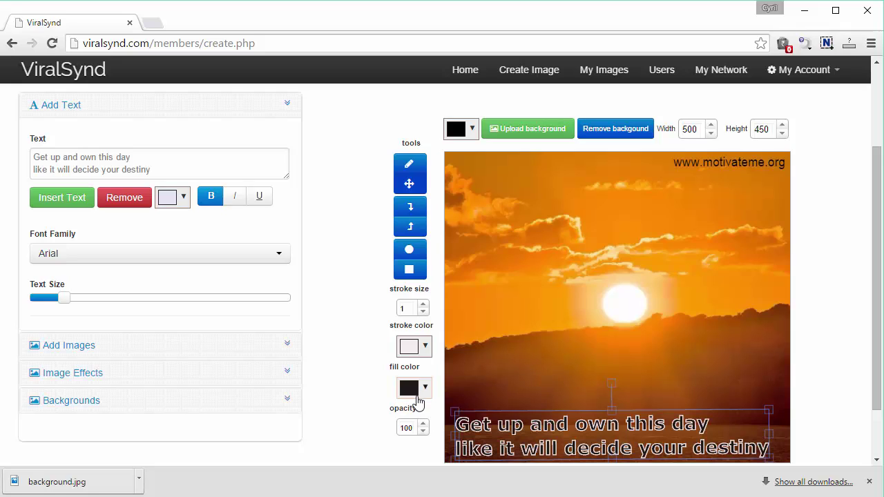
- Try an opacity of 89 on the quote text and change its fill colour to dark blue
click(423, 432)
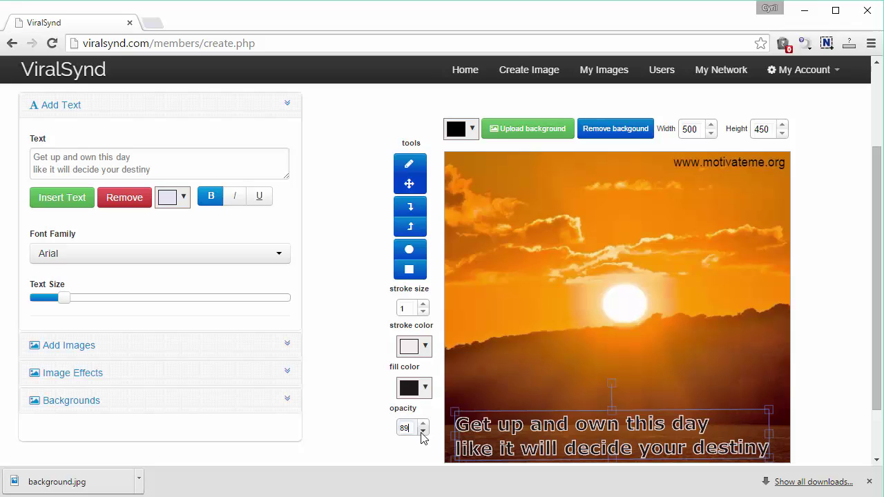
drag(423, 432, 423, 429)
click(504, 383)
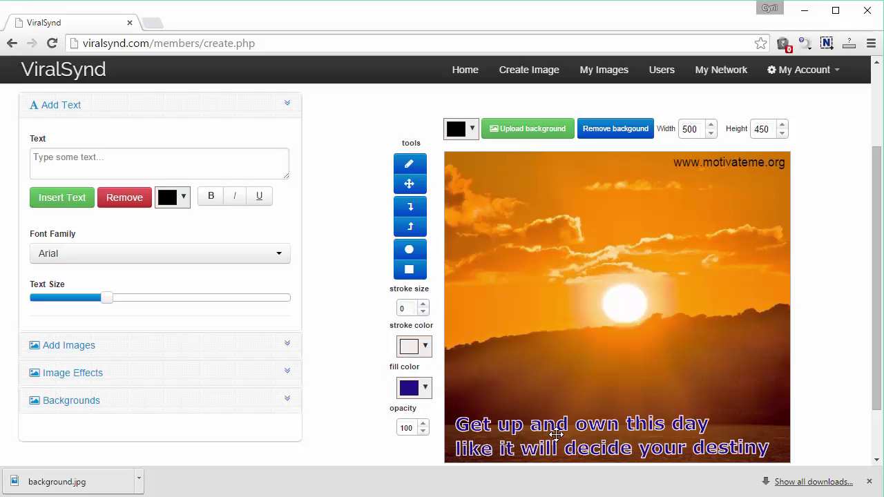
scroll(649, 379, down, 1)
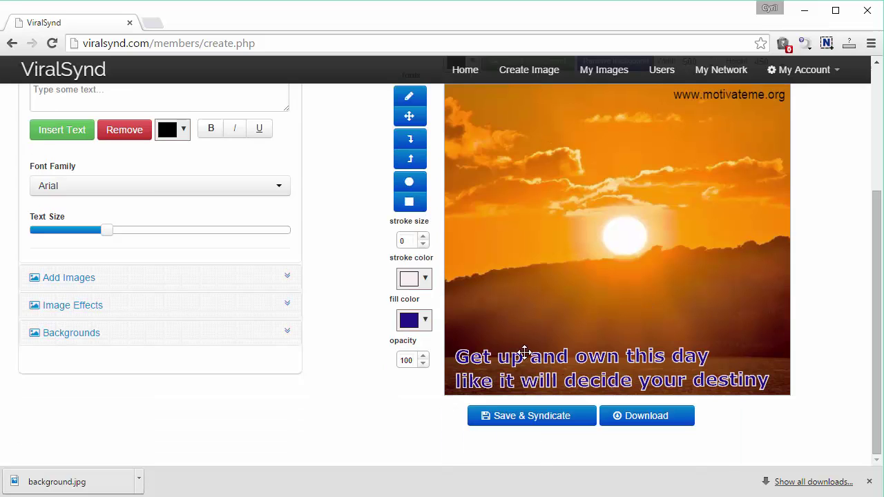
scroll(482, 346, up, 1)
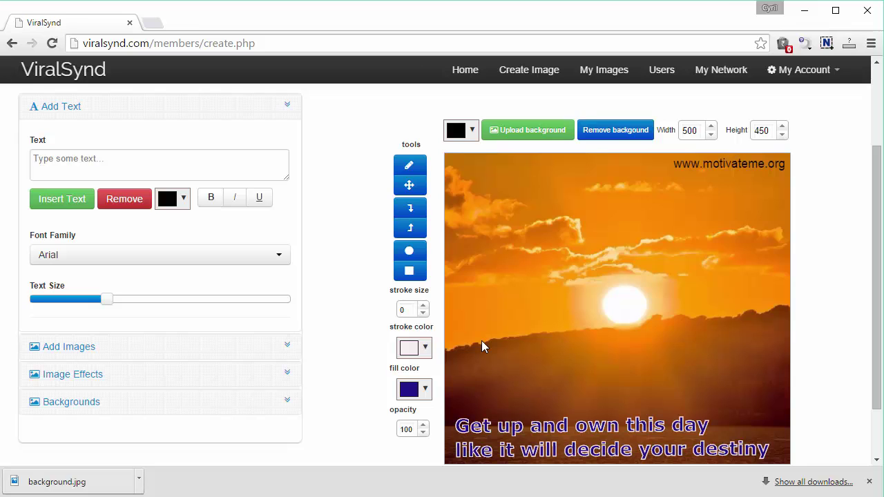
scroll(699, 291, down, 1)
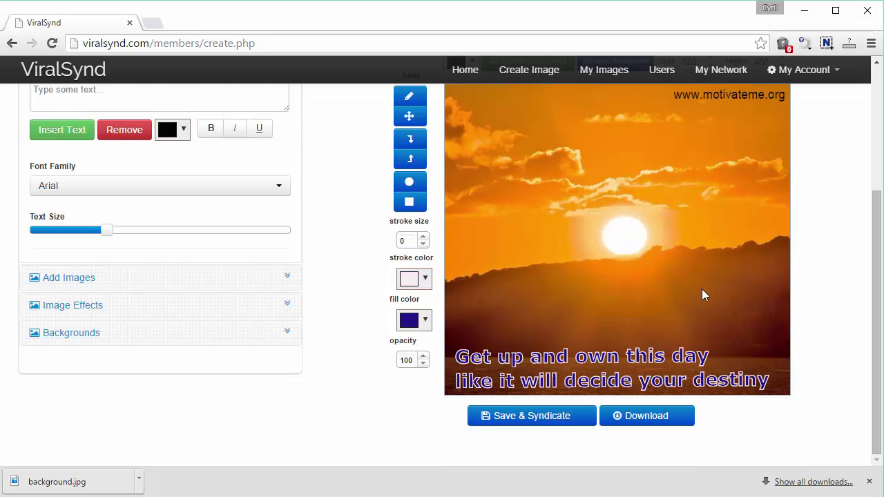
scroll(702, 294, up, 1)
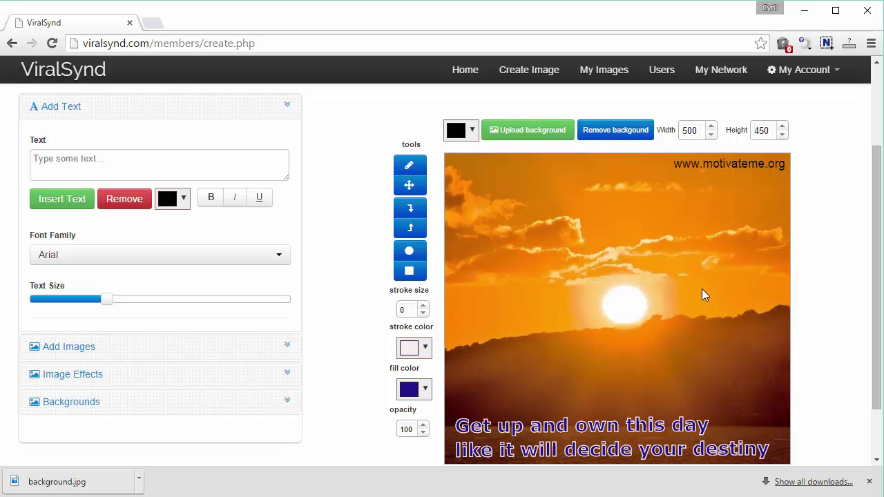
scroll(702, 289, up, 1)
scroll(702, 289, down, 1)
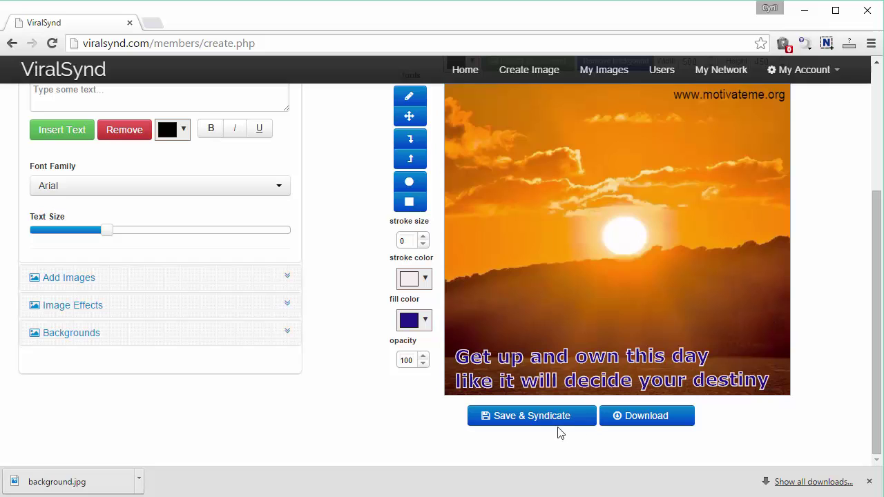
- Name the image "Sunrise" and save it for syndication
scroll(563, 423, up, 1)
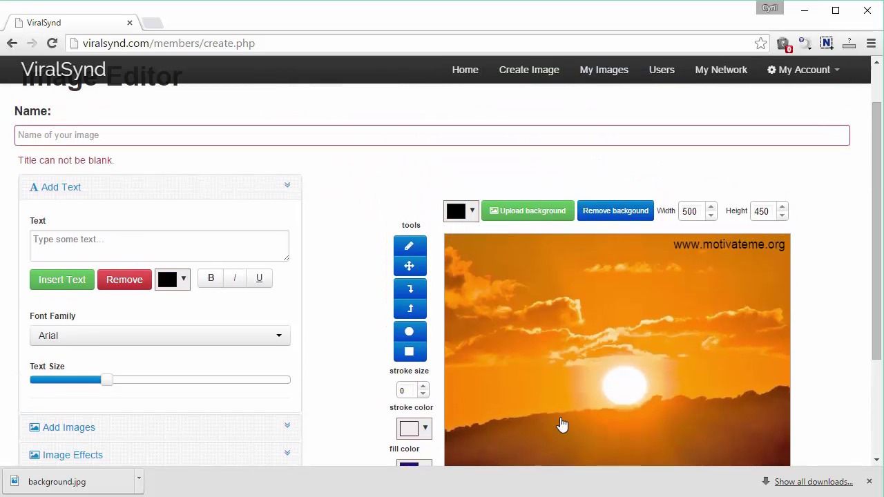
click(614, 143)
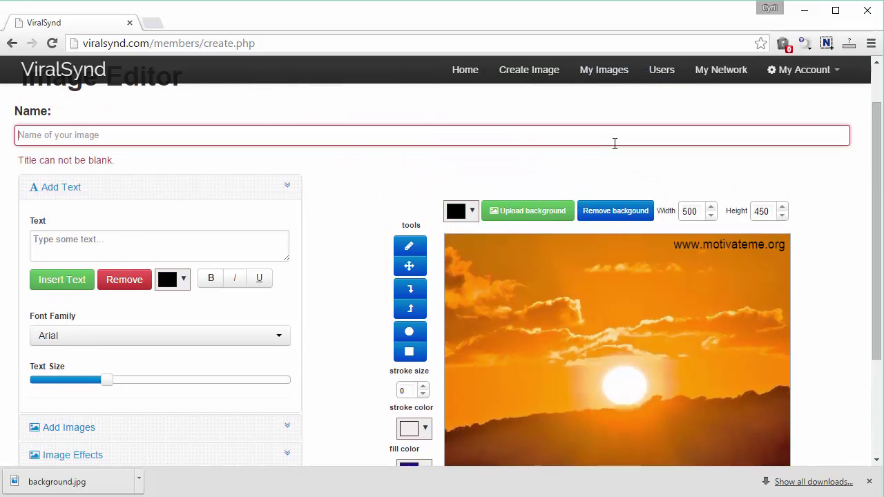
text(Sunrise)
scroll(621, 187, down, 2)
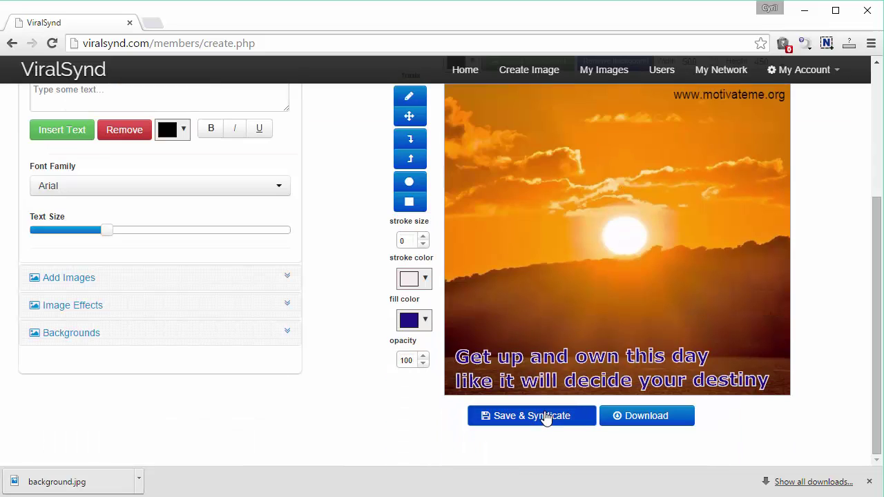
click(870, 483)
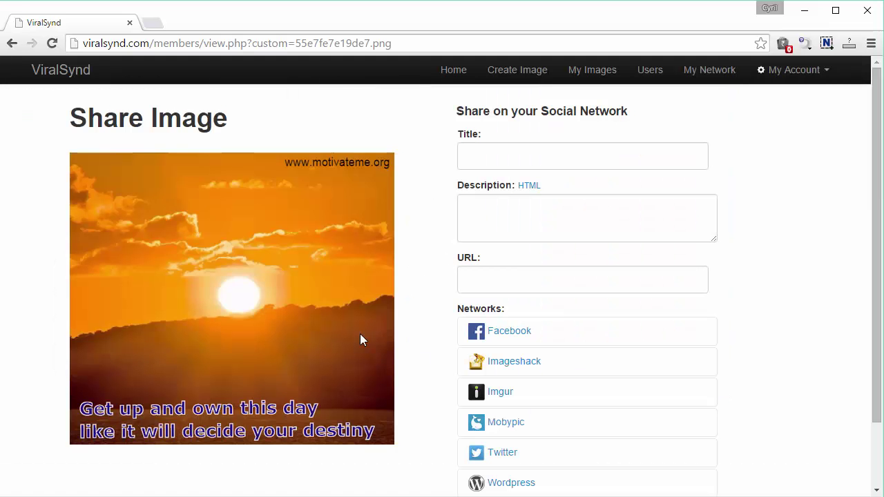
- Enter "Every day motivation" as the title of the shared image
click(518, 163)
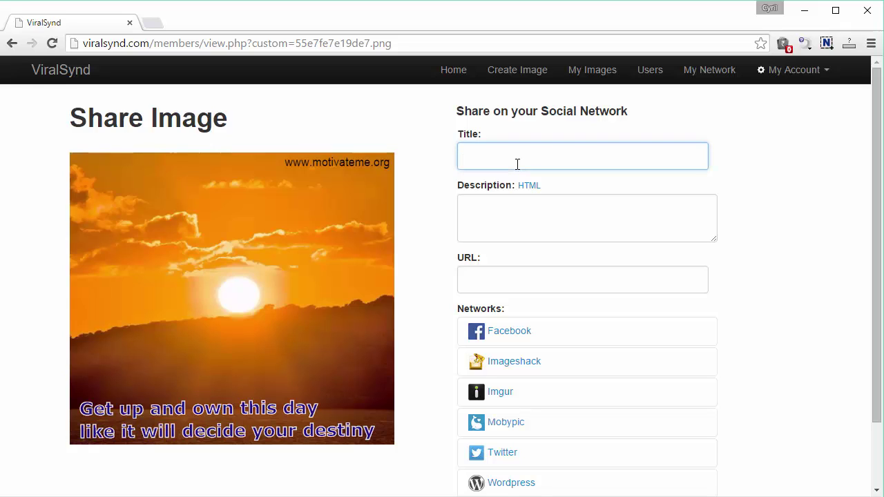
text(Su)
key(BackSpace)
text(Every day motivation)
key(Tab)
key(Tab)
text(Wha)
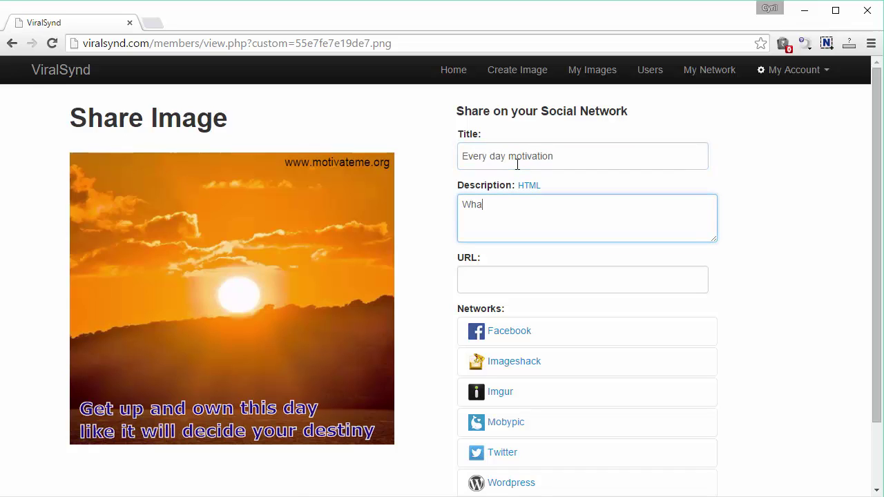
text(t you need to sstart your d)
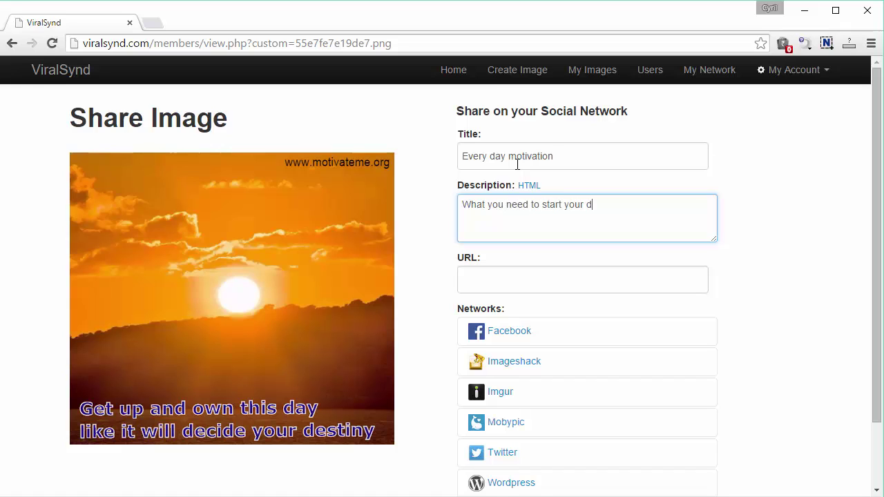
text(ay with.)
key(Tab)
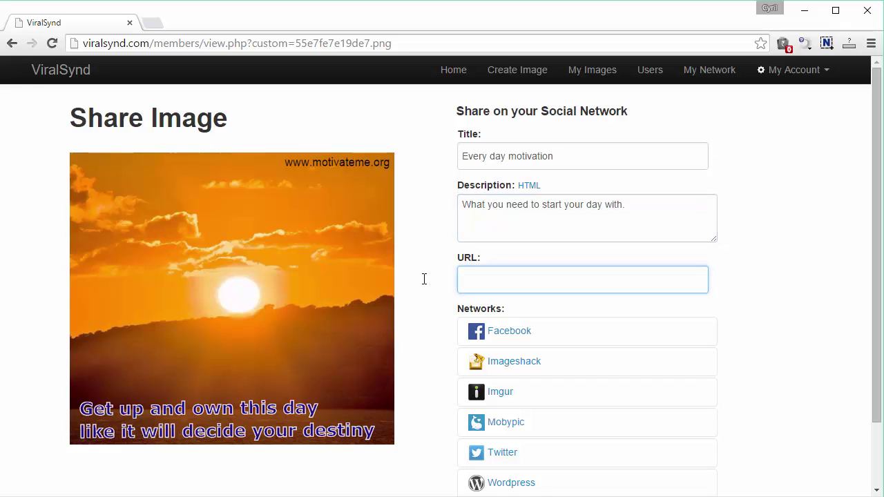
text(http://motivateme.org)
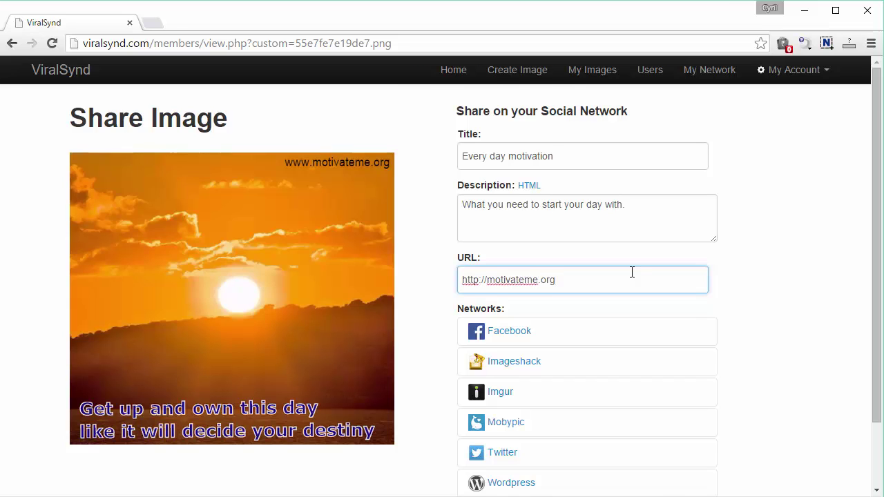
- Select the Facebook pages DashShare and Ealoo as sharing destinations
scroll(627, 272, down, 1)
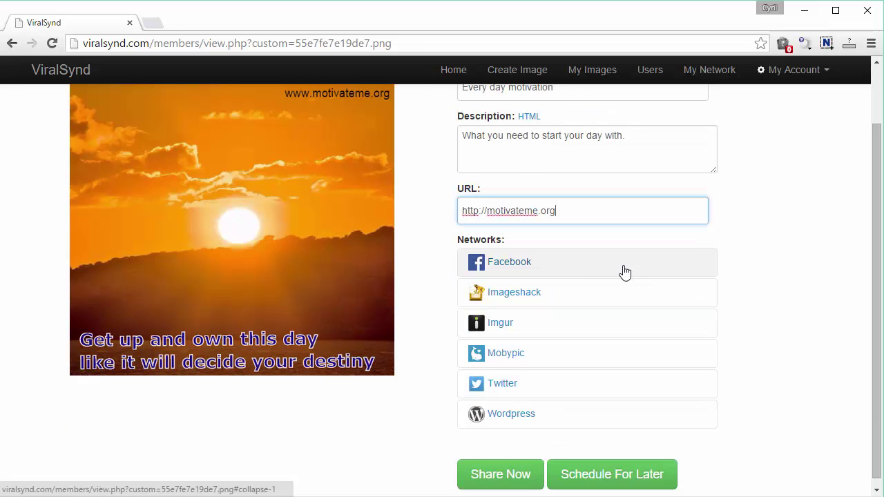
click(579, 269)
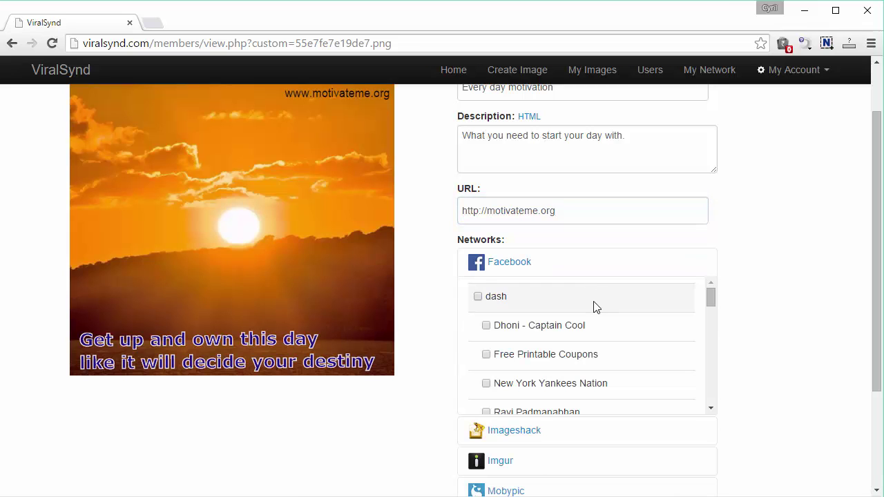
drag(710, 301, 683, 381)
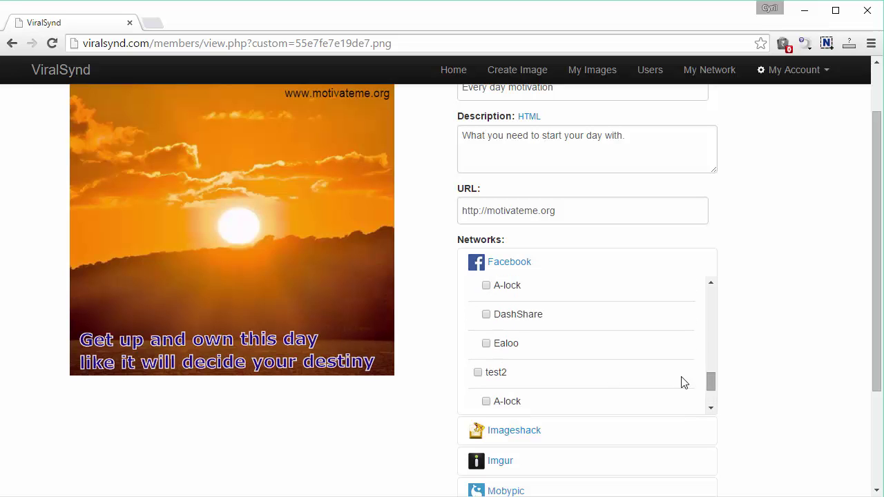
click(487, 315)
click(487, 344)
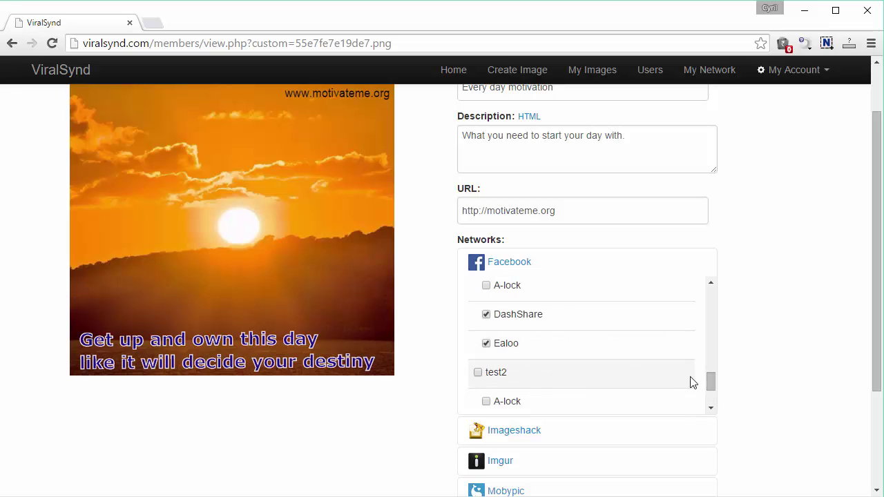
- Look through the accounts available under Imageshack, Imgur, Mobypic, Twitter and Wordpress without selecting any
scroll(738, 363, down, 2)
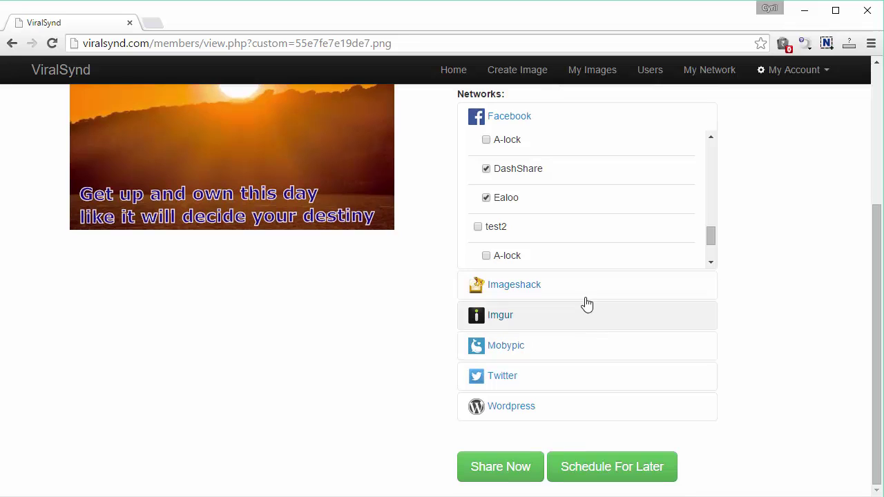
click(585, 298)
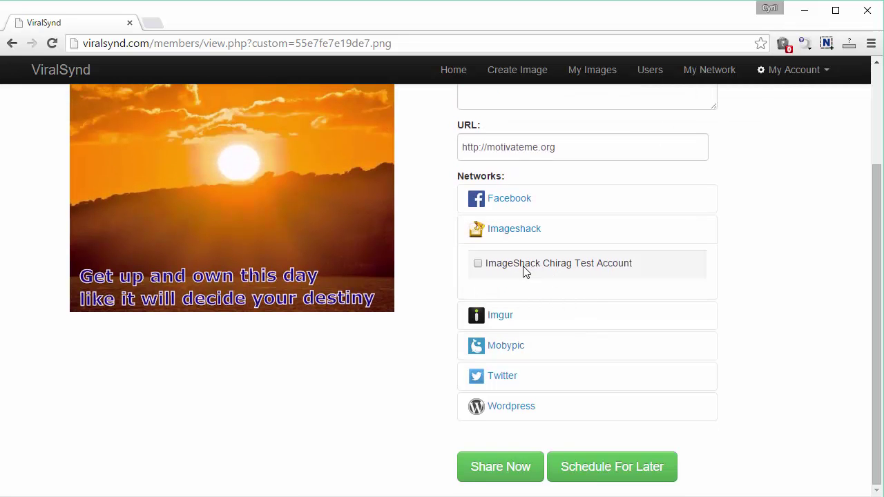
click(538, 321)
click(541, 353)
click(541, 380)
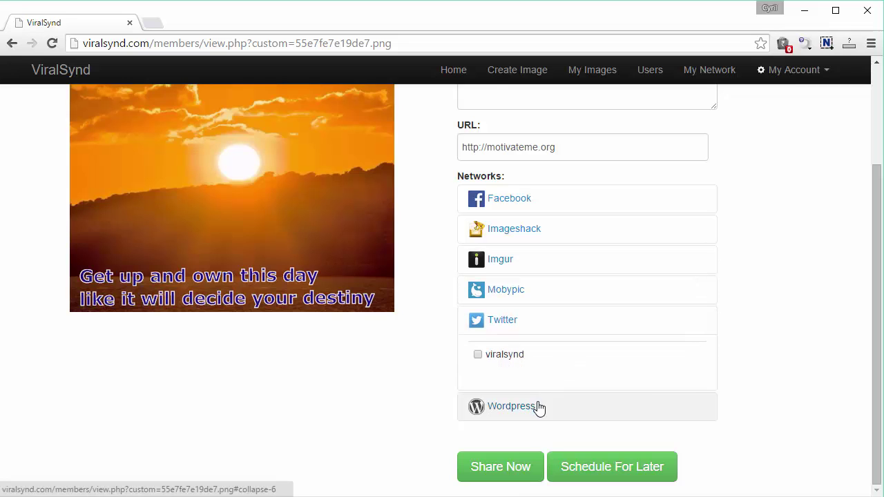
click(539, 408)
scroll(701, 355, down, 5)
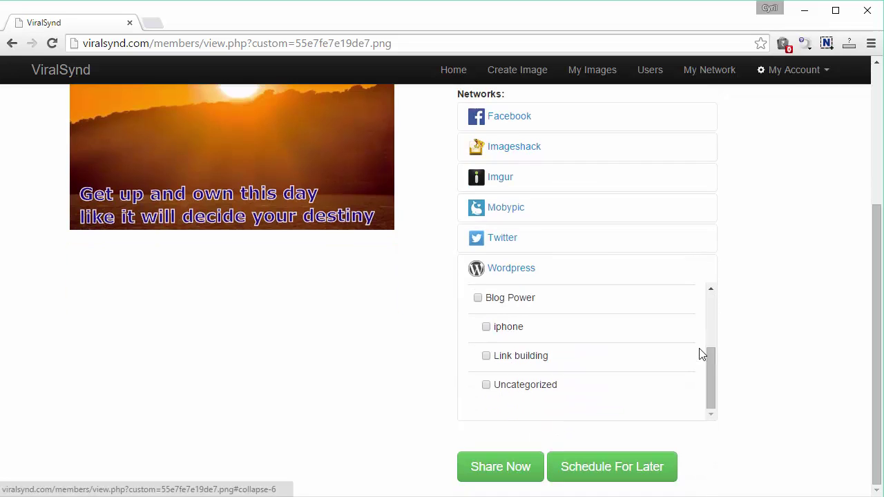
click(624, 281)
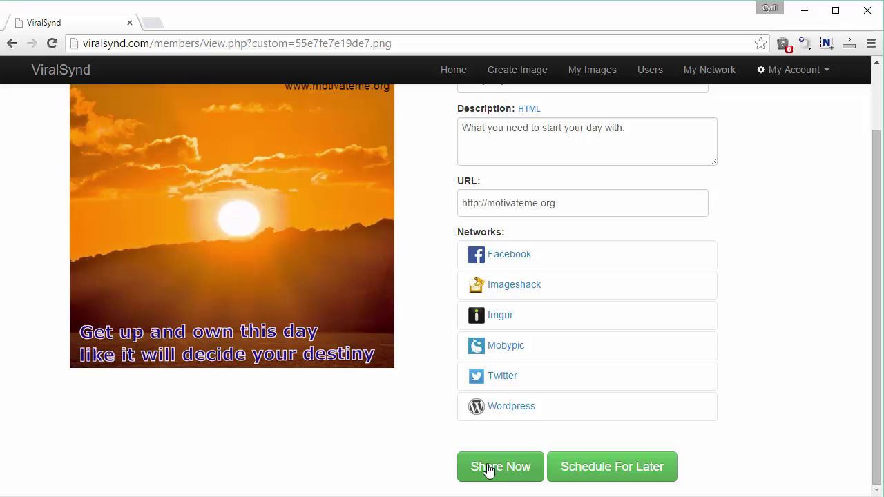
- Open the options for scheduling the share for later and review the date/time and timezone choices
click(589, 470)
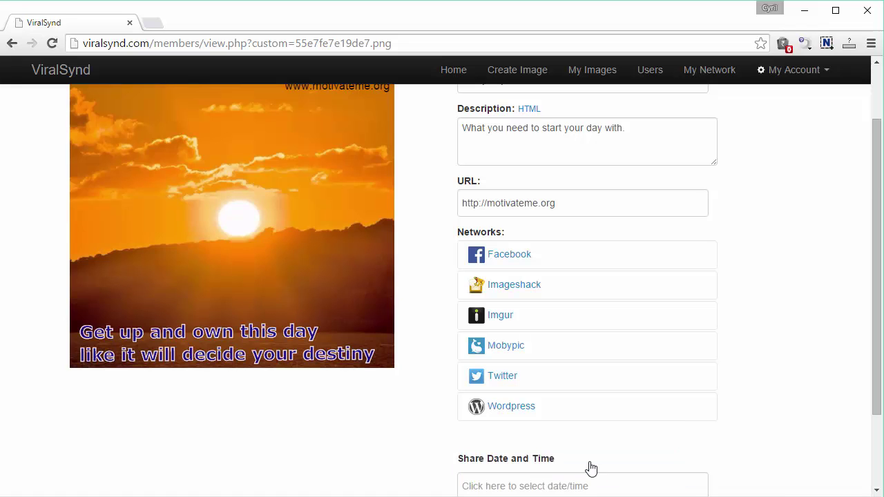
scroll(714, 400, down, 3)
click(615, 382)
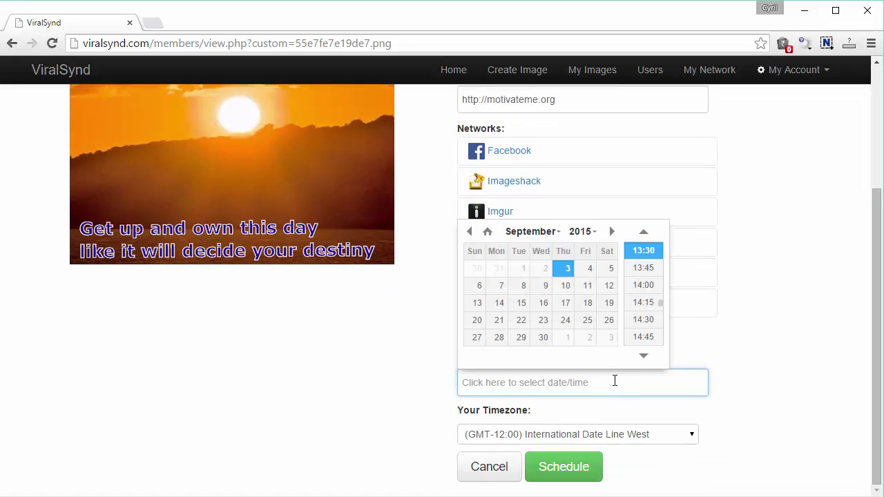
click(533, 436)
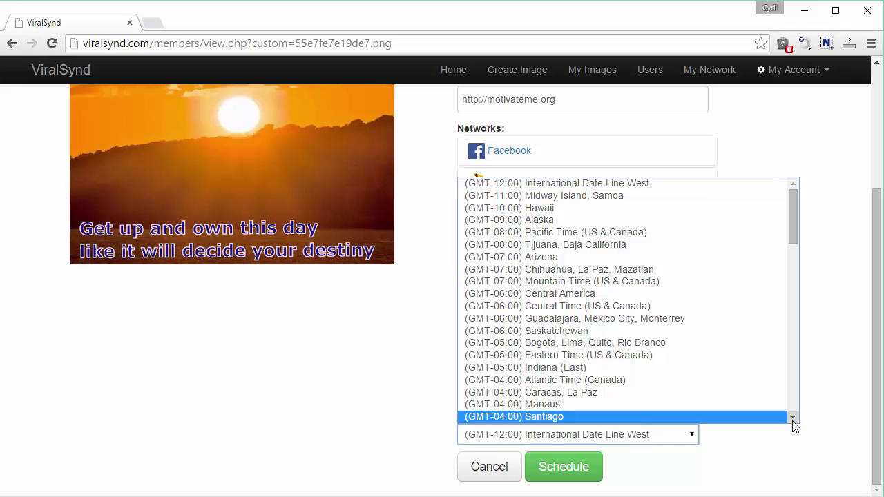
click(772, 473)
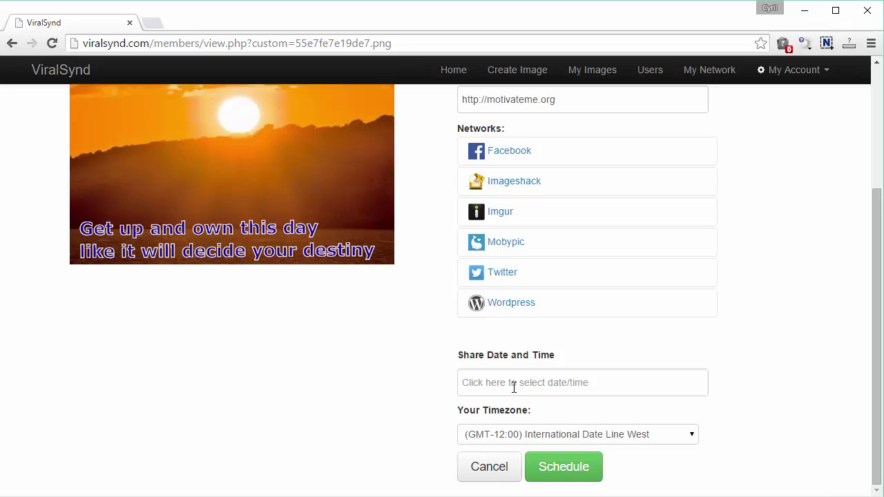
- Set the share date and time to September 4th, 2015 1:34 pm and schedule the share
click(558, 389)
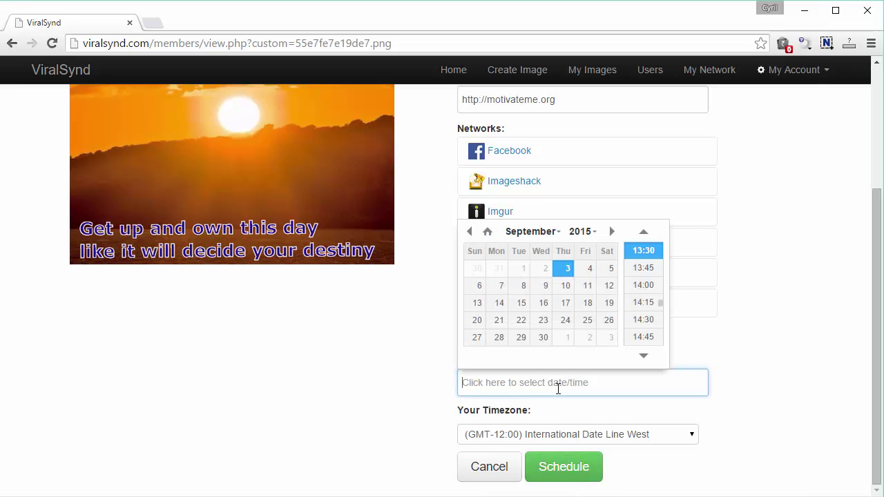
click(589, 269)
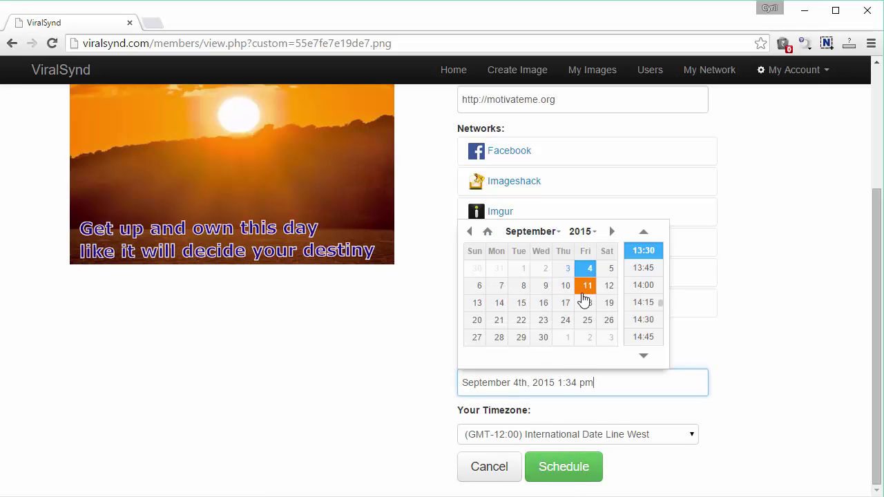
click(756, 402)
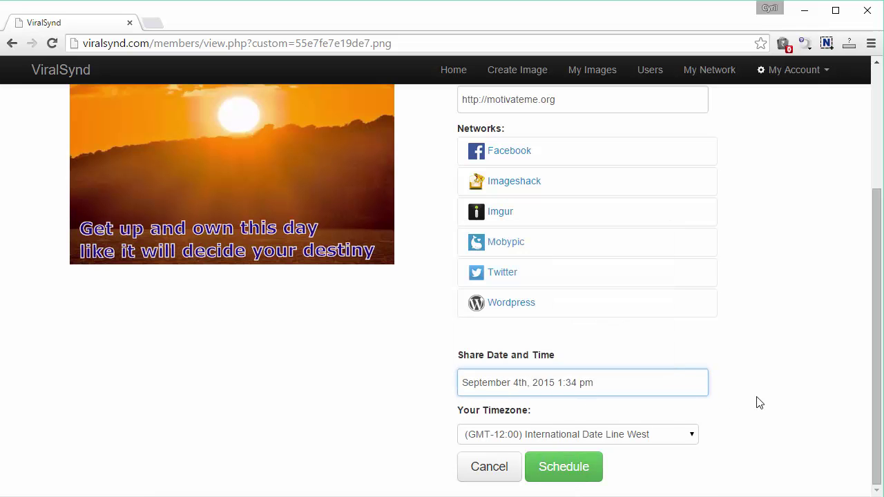
click(577, 467)
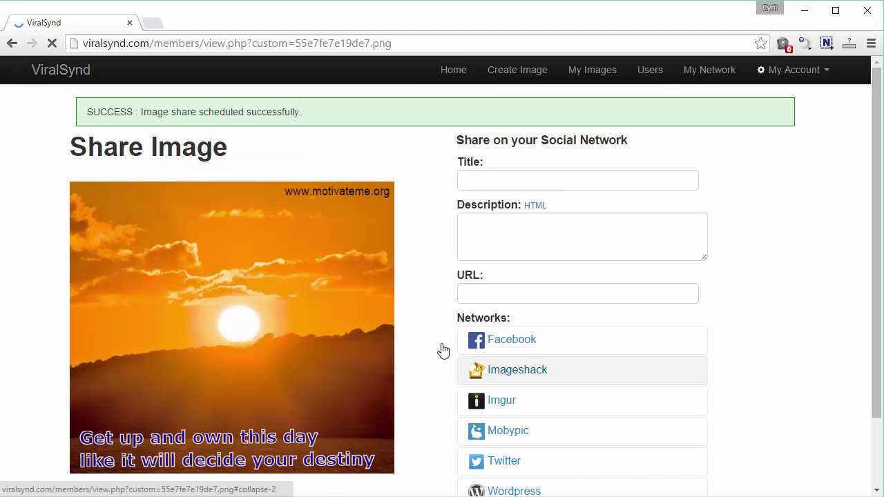
- Open the collection of created images and look through the entries with their sharing networks
drag(85, 112, 304, 121)
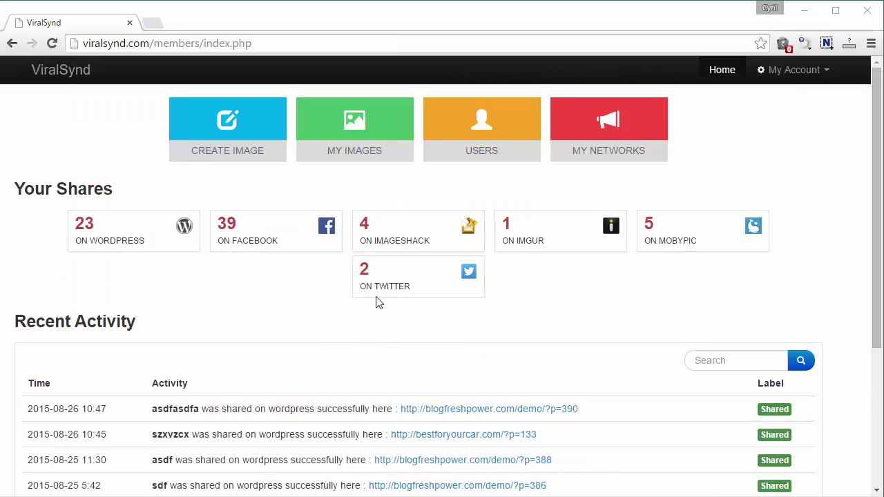
click(370, 150)
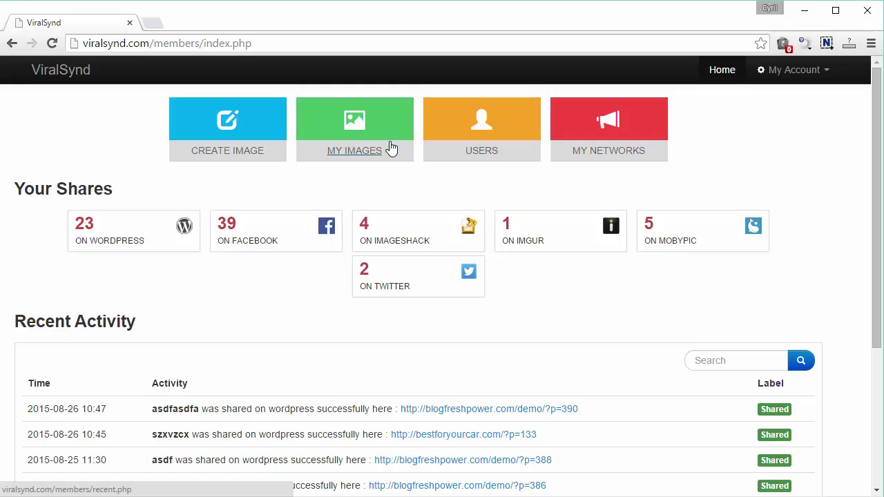
click(391, 148)
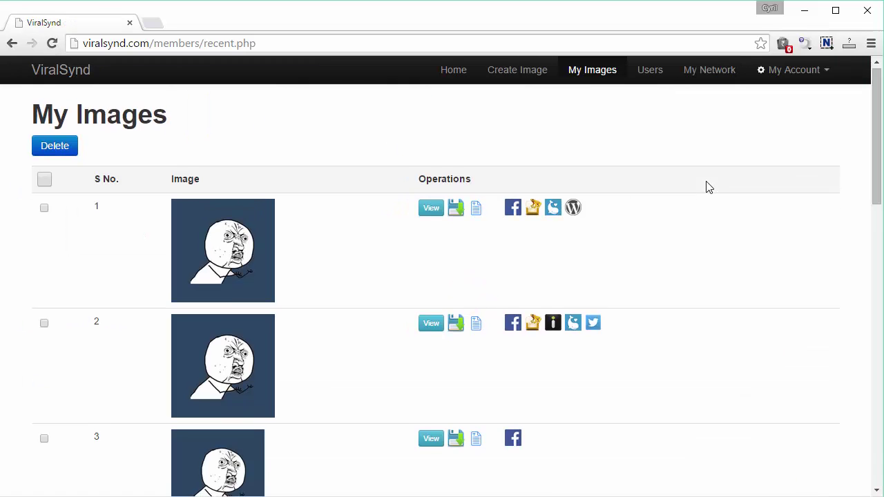
scroll(756, 251, down, 1)
scroll(794, 210, down, 8)
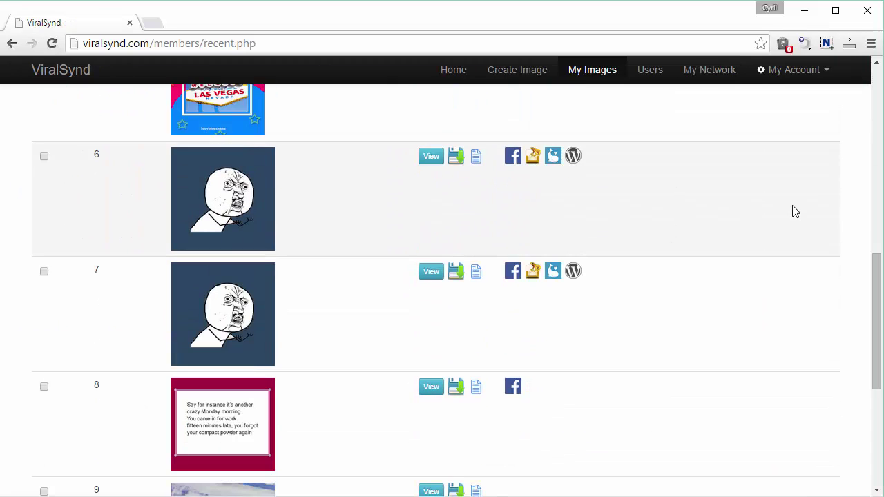
scroll(795, 221, down, 4)
scroll(751, 338, up, 2)
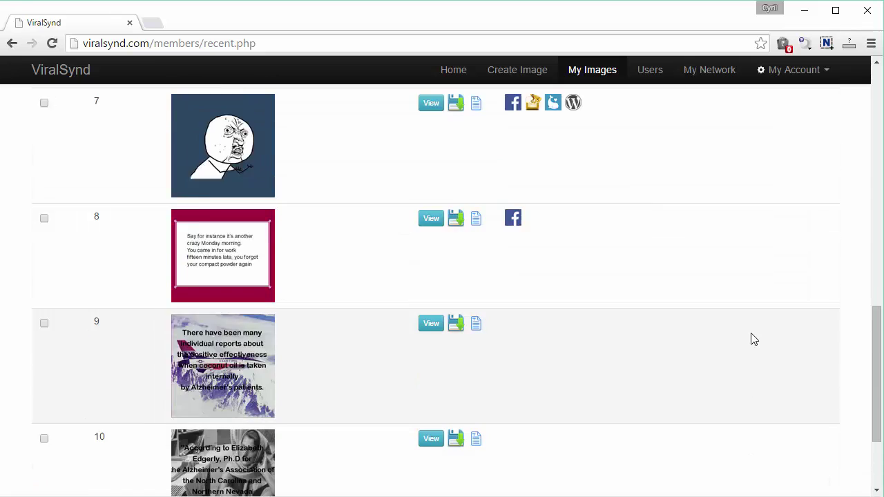
scroll(752, 338, up, 12)
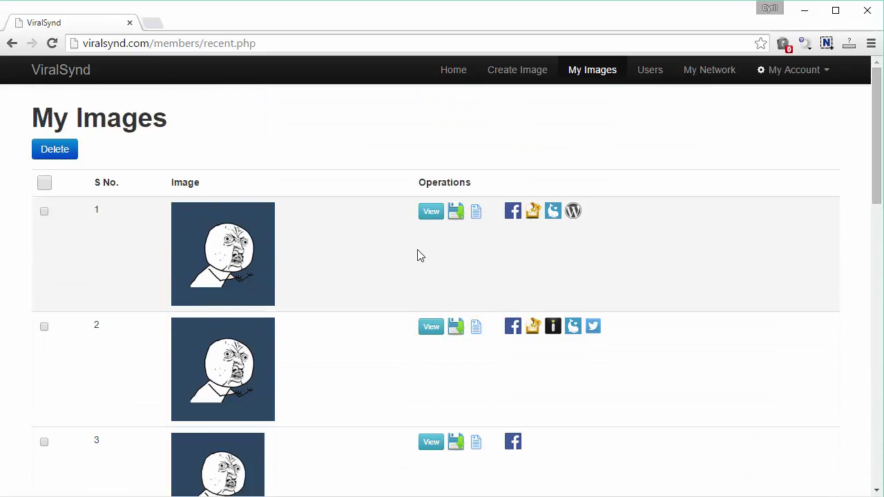
- View the first image's share page, return to the image list, and review that image's complete sharing history across all networks
click(436, 217)
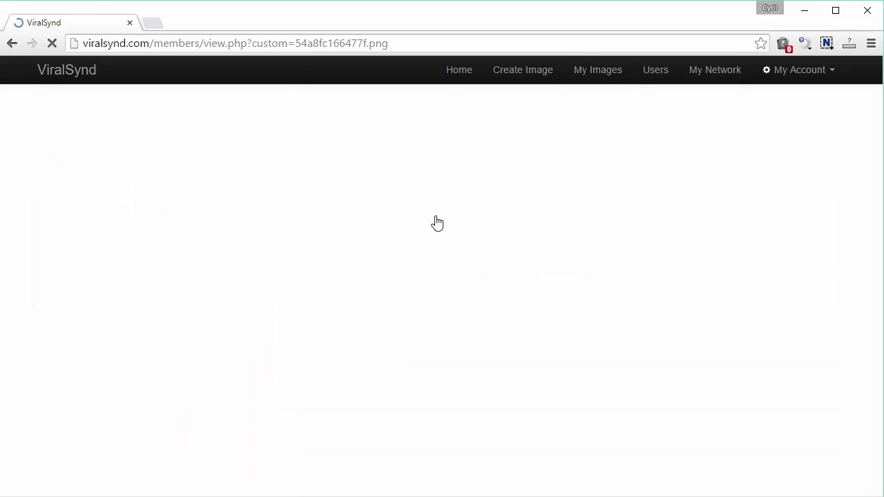
click(12, 42)
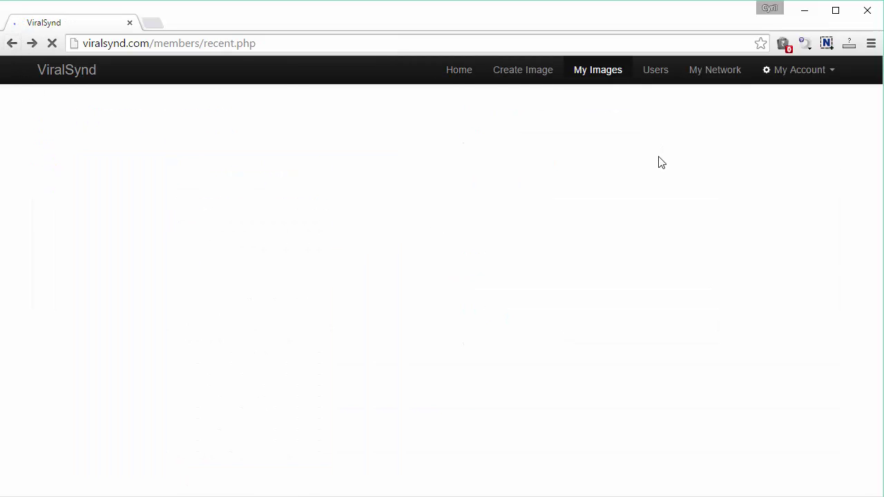
scroll(429, 248, down, 1)
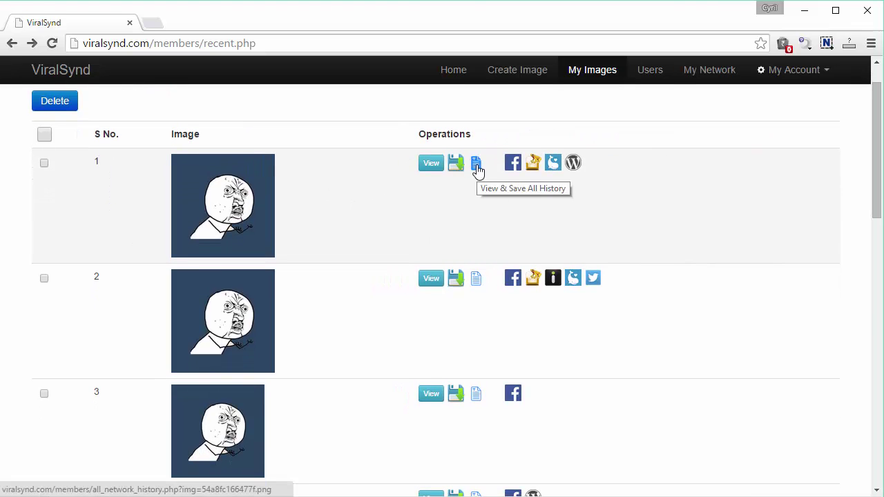
click(477, 166)
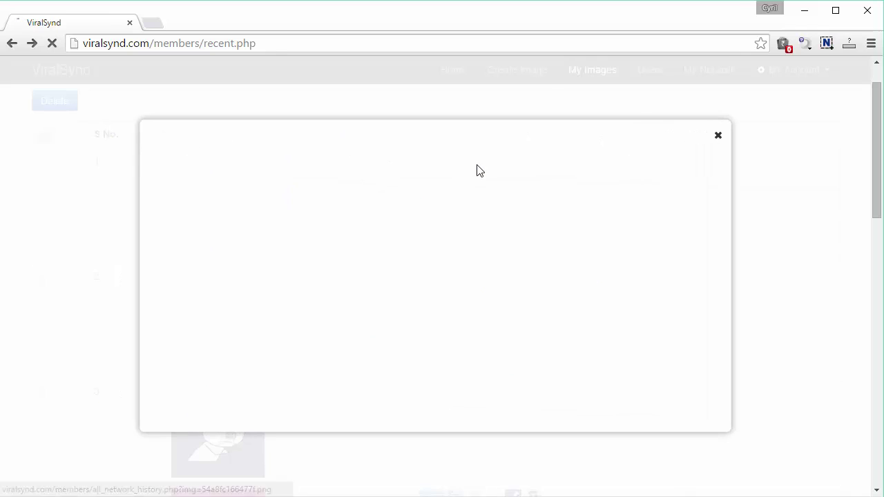
scroll(655, 254, down, 5)
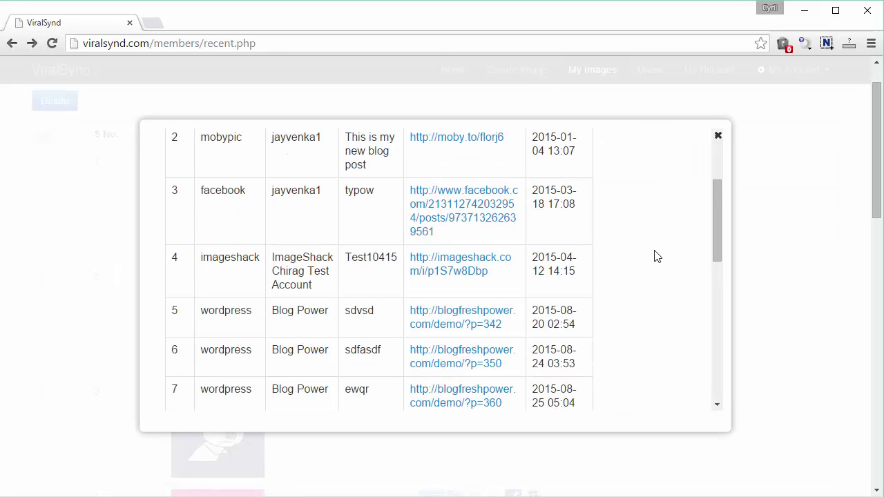
scroll(657, 257, down, 2)
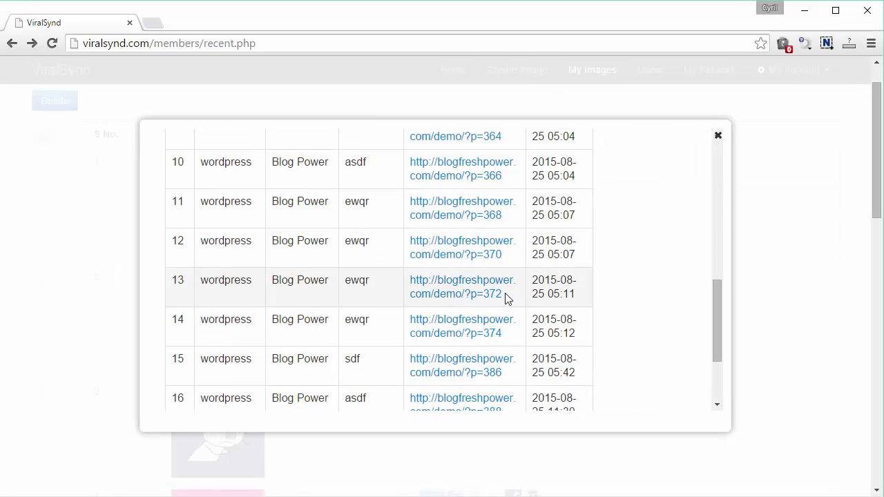
scroll(489, 296, down, 1)
scroll(489, 296, down, 1)
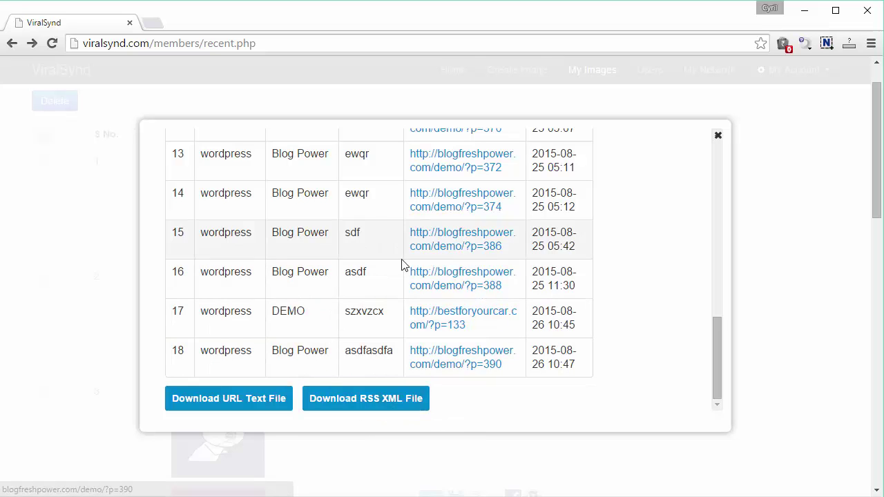
click(718, 136)
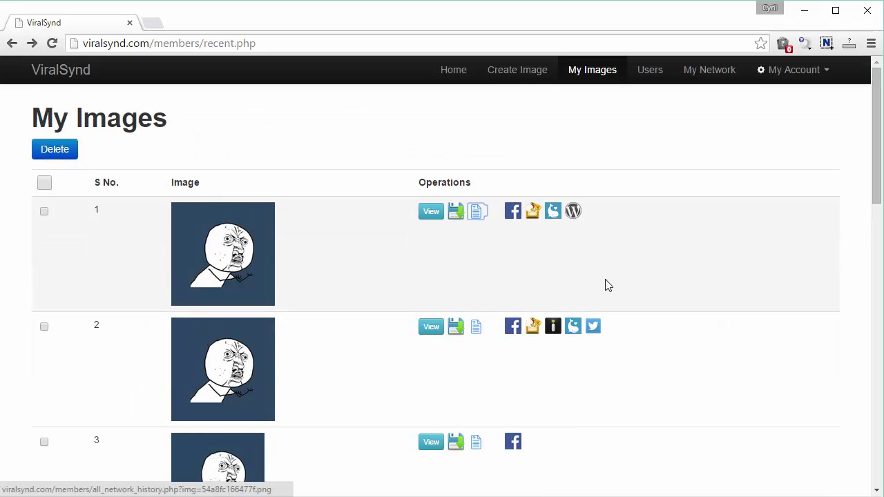
- Review the first image's Facebook post history, close it, and look through the other images in the list
click(516, 217)
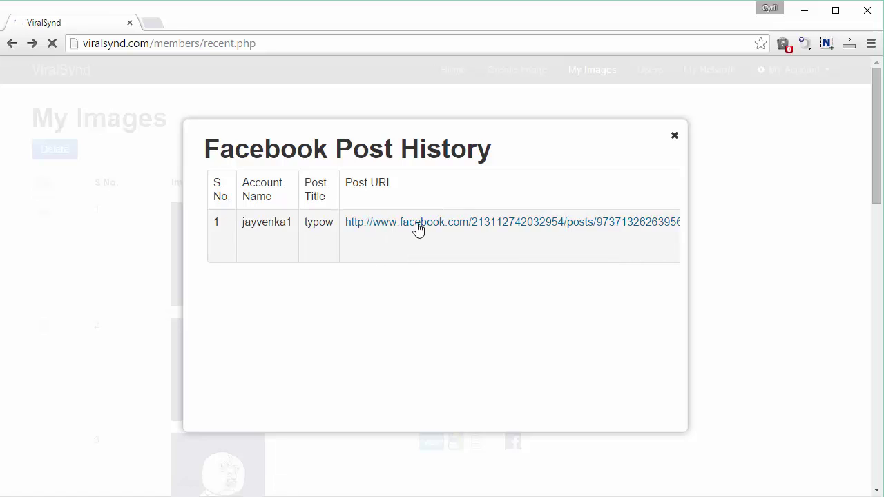
click(675, 137)
scroll(626, 302, down, 4)
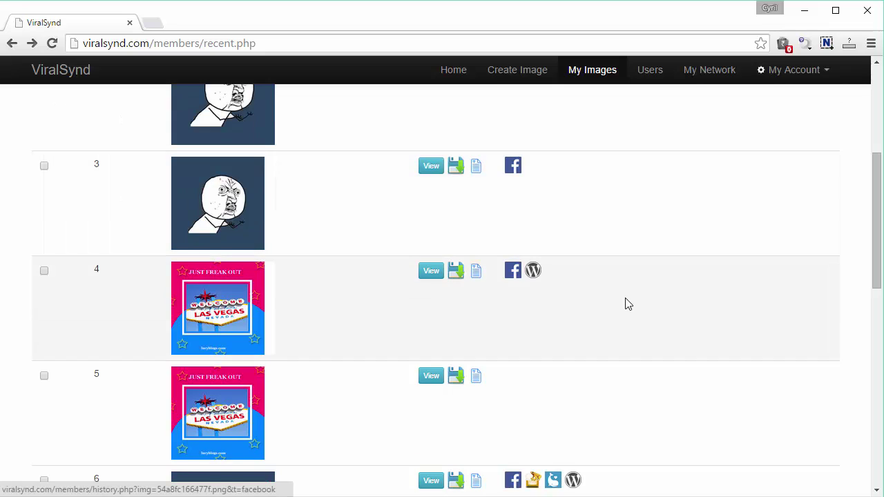
scroll(587, 318, down, 1)
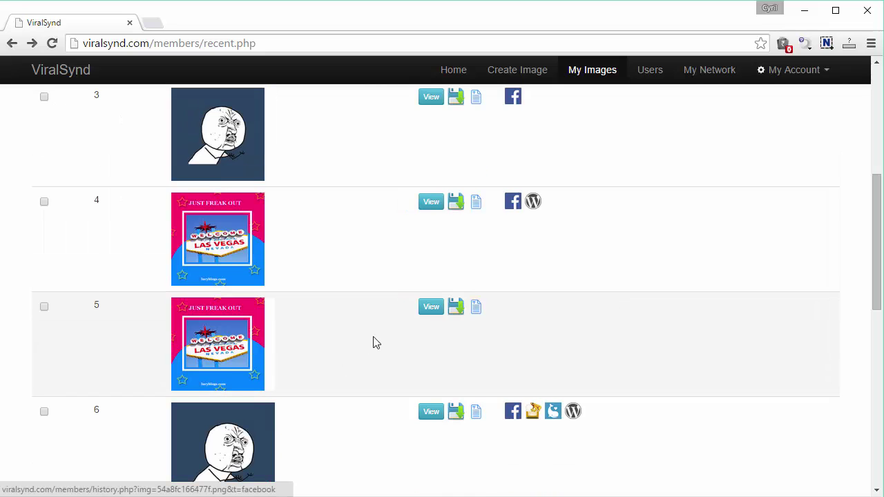
scroll(377, 340, down, 1)
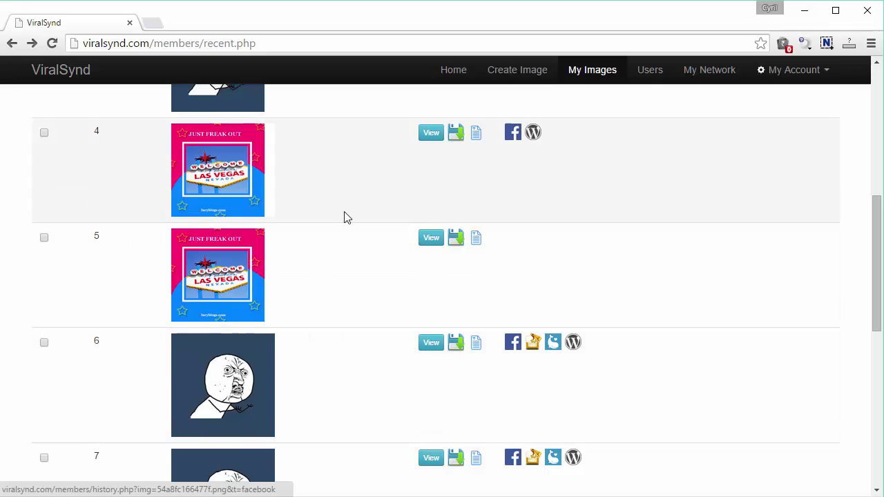
scroll(345, 262, down, 1)
scroll(442, 284, down, 1)
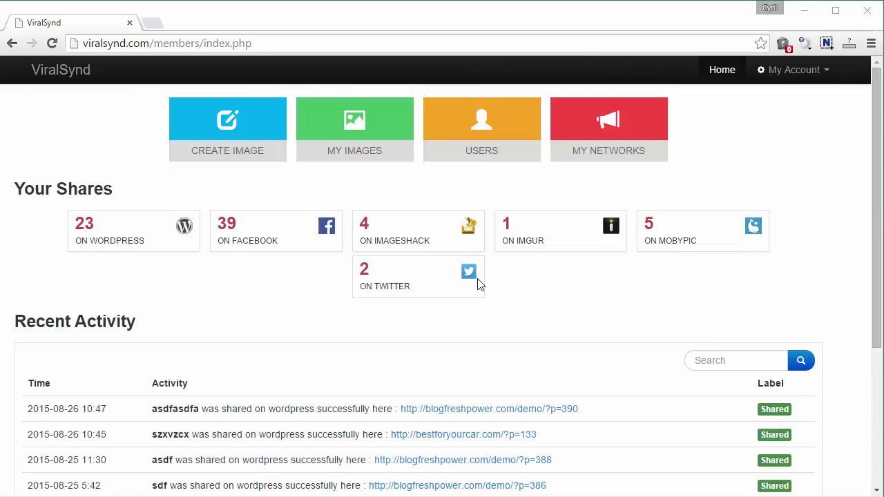
- Open the user list, view the first user's editable account details, and close the form
click(482, 156)
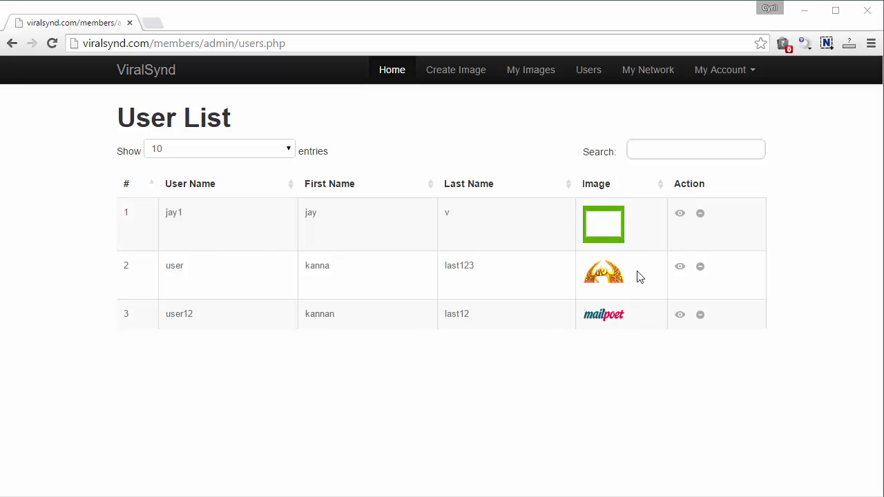
click(680, 215)
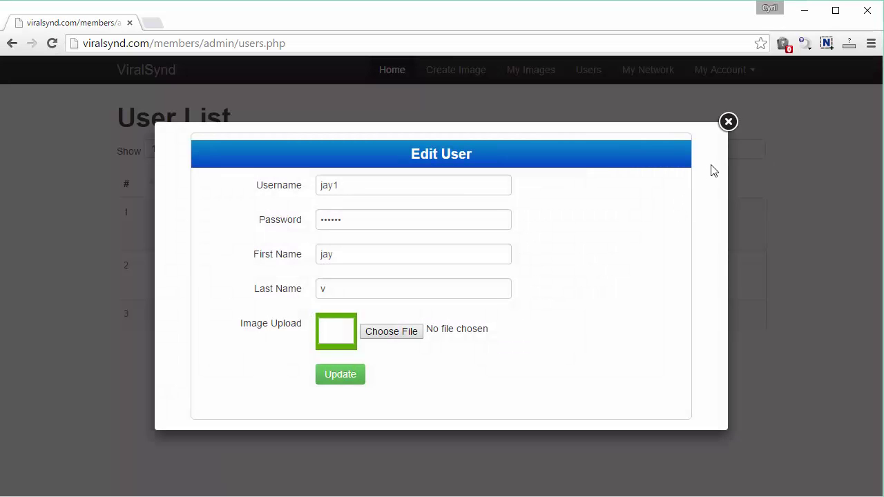
double_click(411, 225)
click(729, 123)
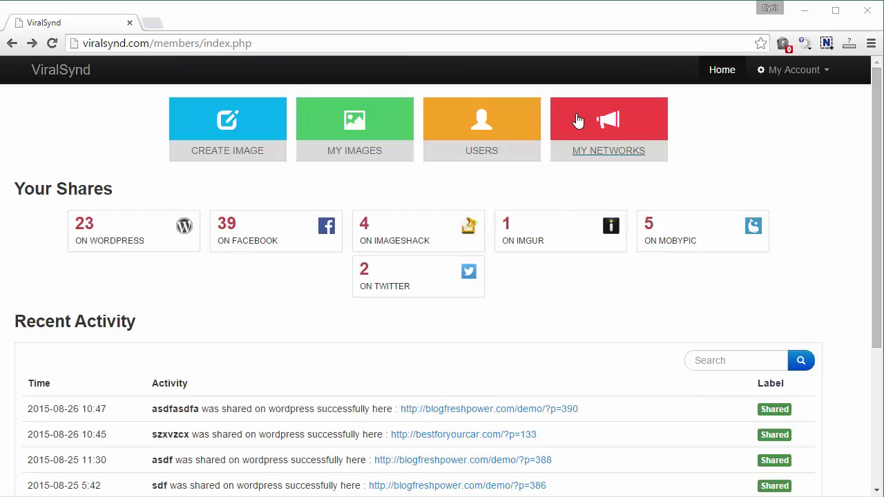
- Open the overview of social networks available for linking accounts
click(594, 133)
click(594, 134)
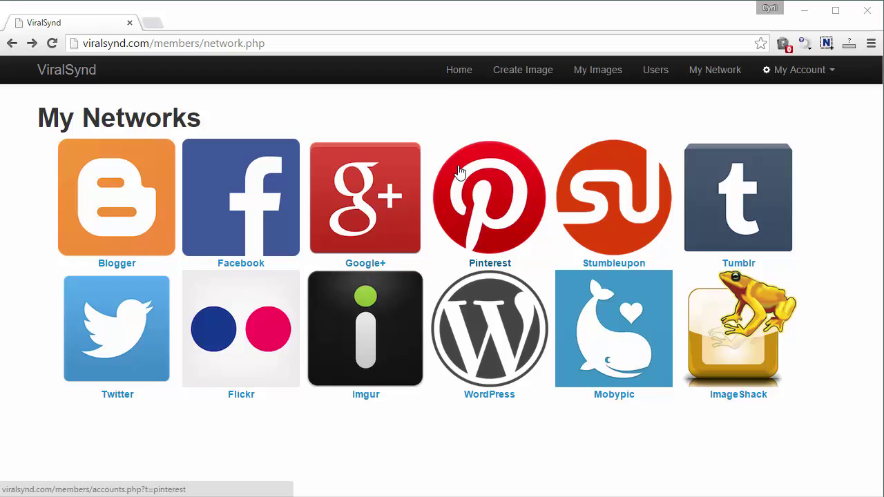
- Open the bulk image creation page, read the CSV file requirement, and open and dismiss the file selection dialog
mouse_move(545, 76)
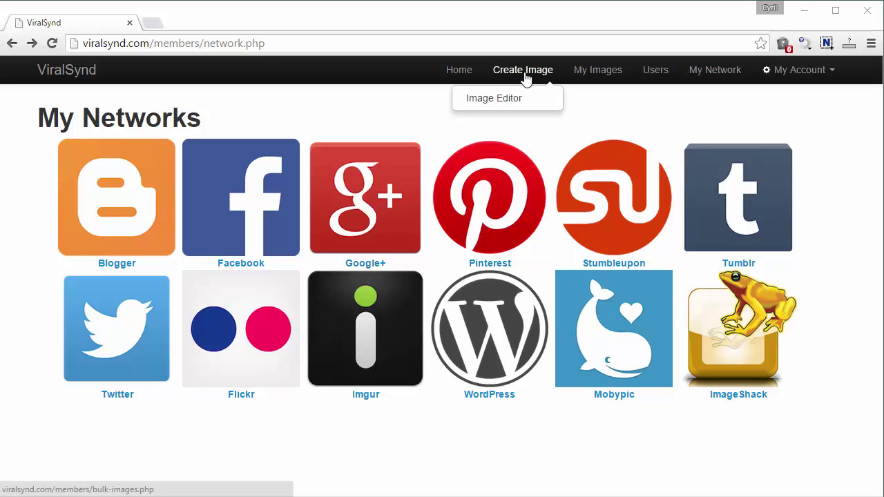
click(525, 72)
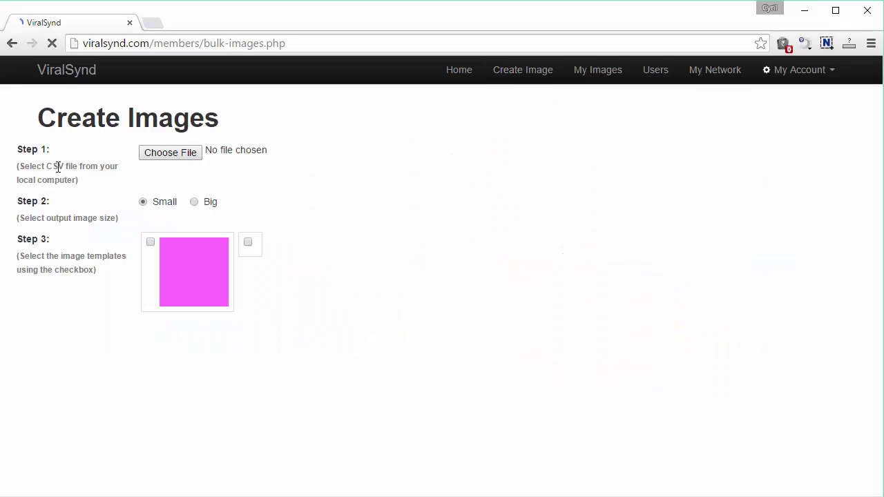
drag(37, 166, 74, 179)
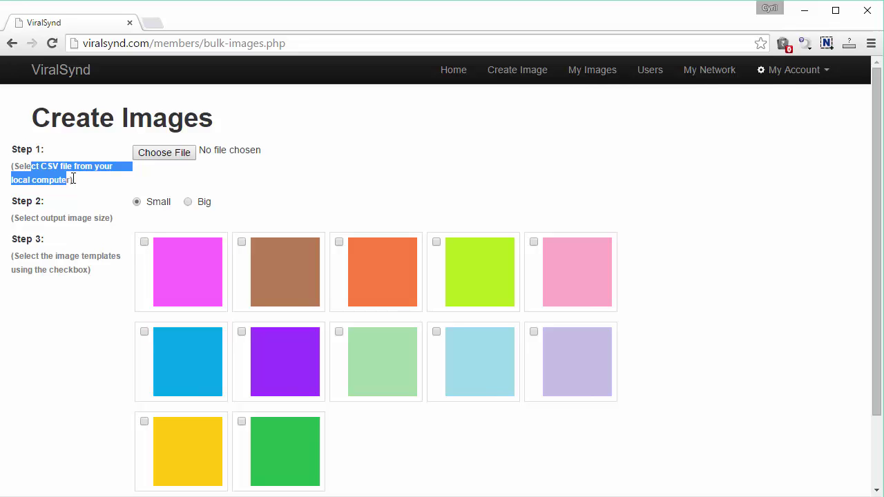
click(145, 156)
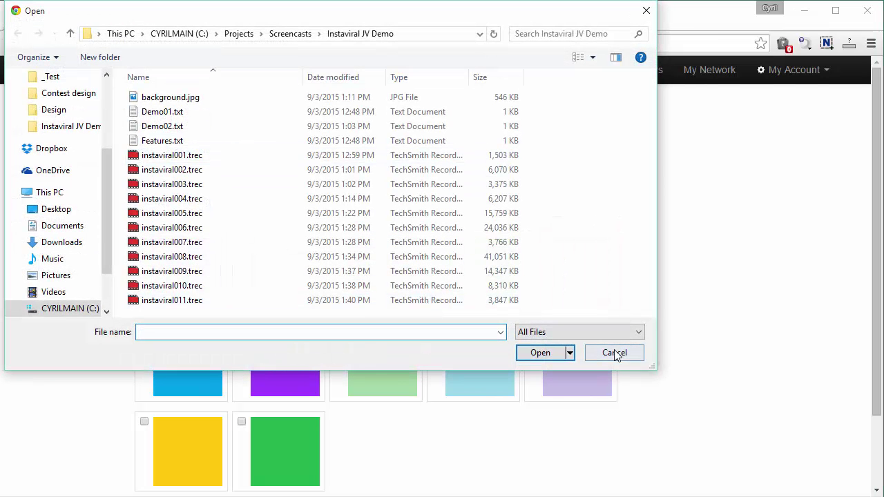
click(614, 352)
click(714, 304)
- Set the output image size to Big and select the brown, orange, lime, pink, lavender and light blue templates
scroll(159, 266, down, 1)
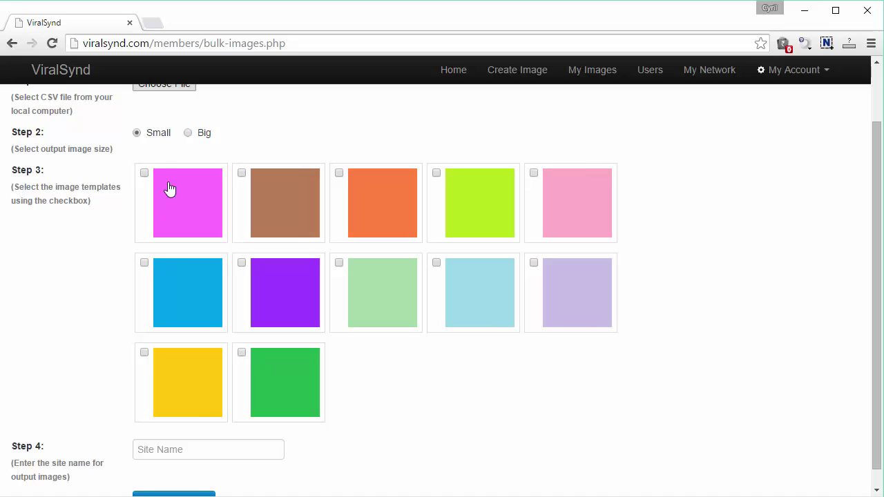
click(188, 133)
click(241, 172)
click(339, 174)
click(436, 173)
click(534, 173)
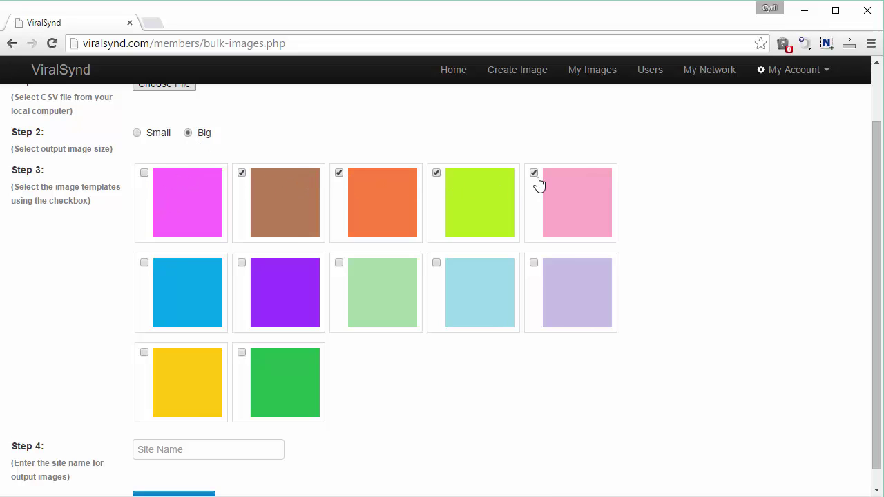
click(534, 264)
click(435, 264)
scroll(286, 485, down, 1)
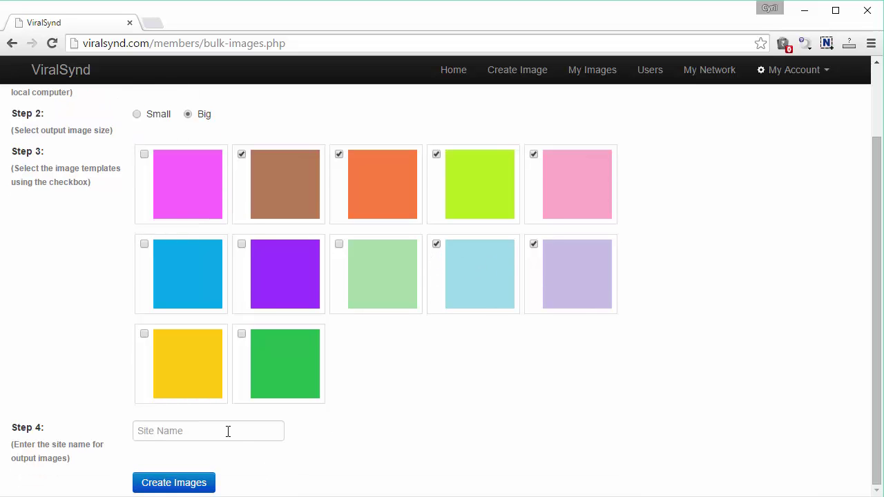
click(228, 432)
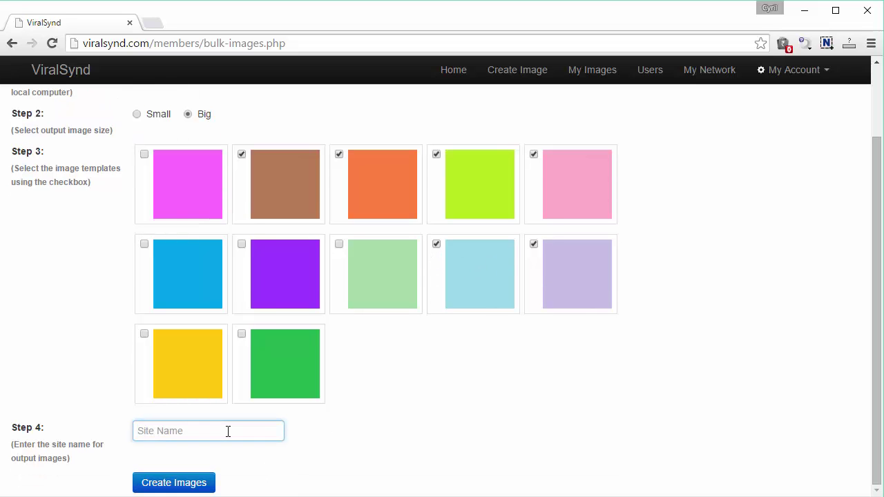
text(http://motivatemate.c)
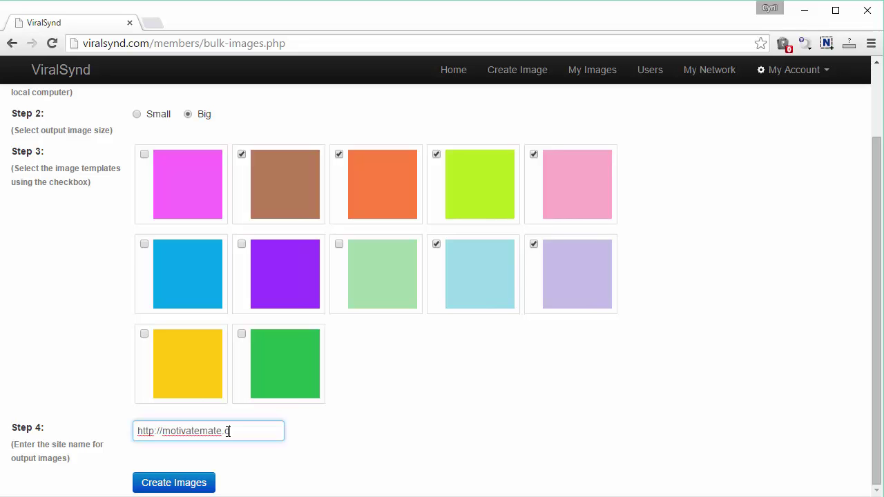
text(rg)
click(135, 278)
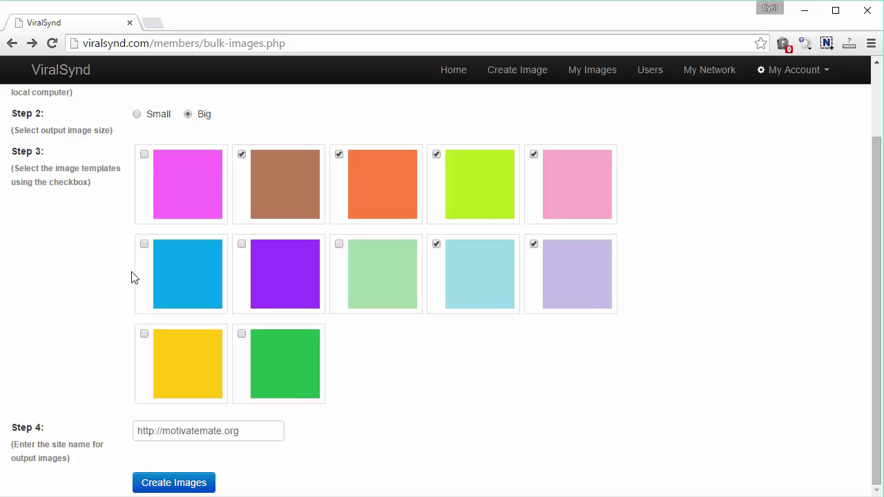
scroll(369, 97, up, 2)
click(462, 79)
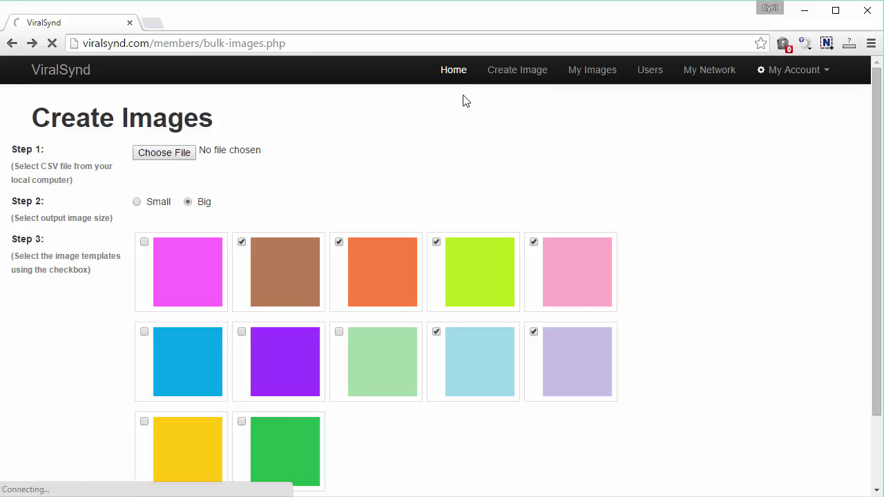